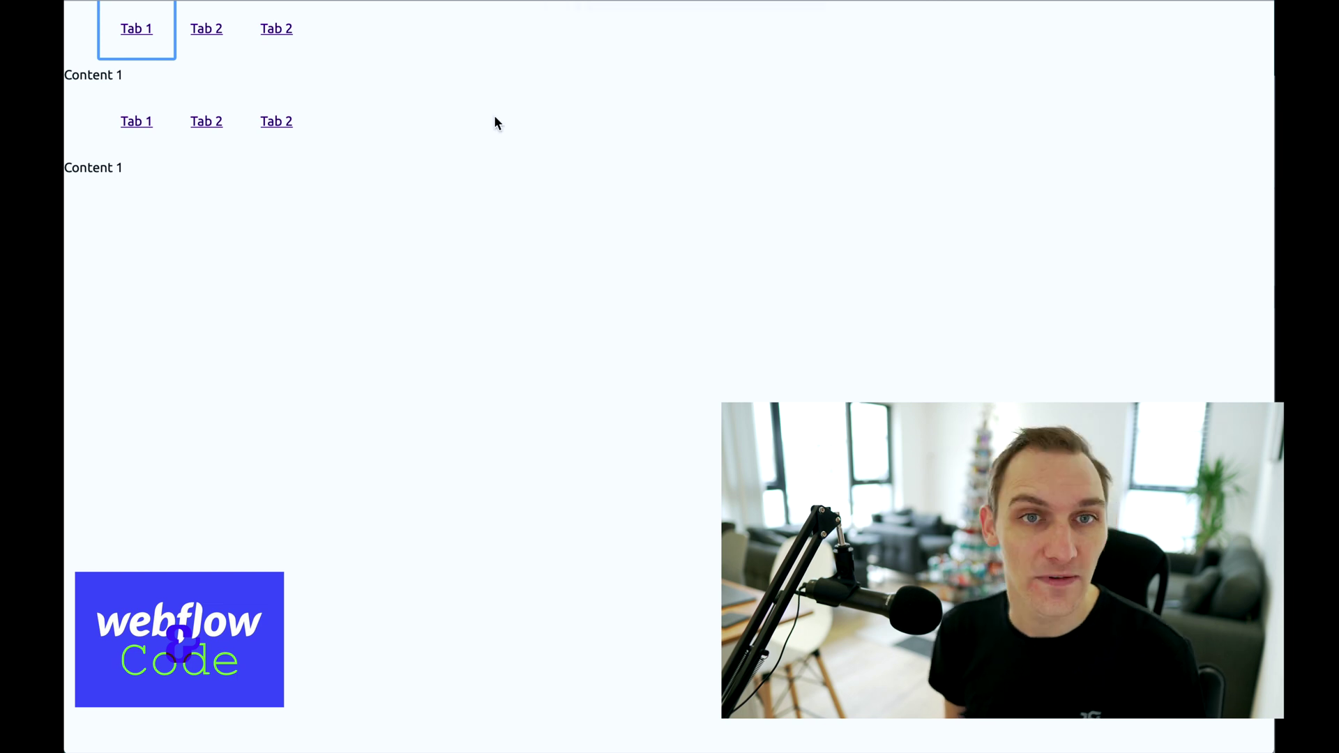
Test moving the keyboard focus back and forth between the tabs of the first tab group on the live page.
{"action": "key", "text": "Tab"}
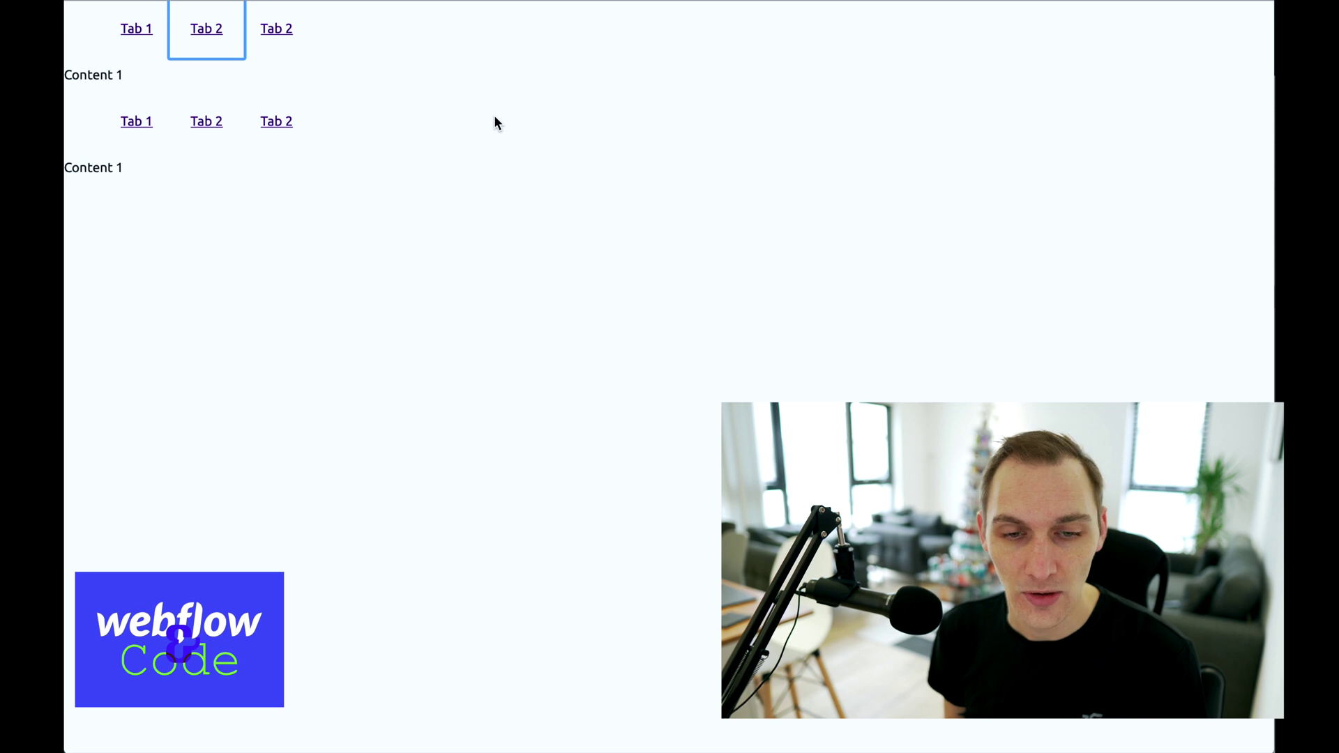
{"action": "key", "text": "Tab"}
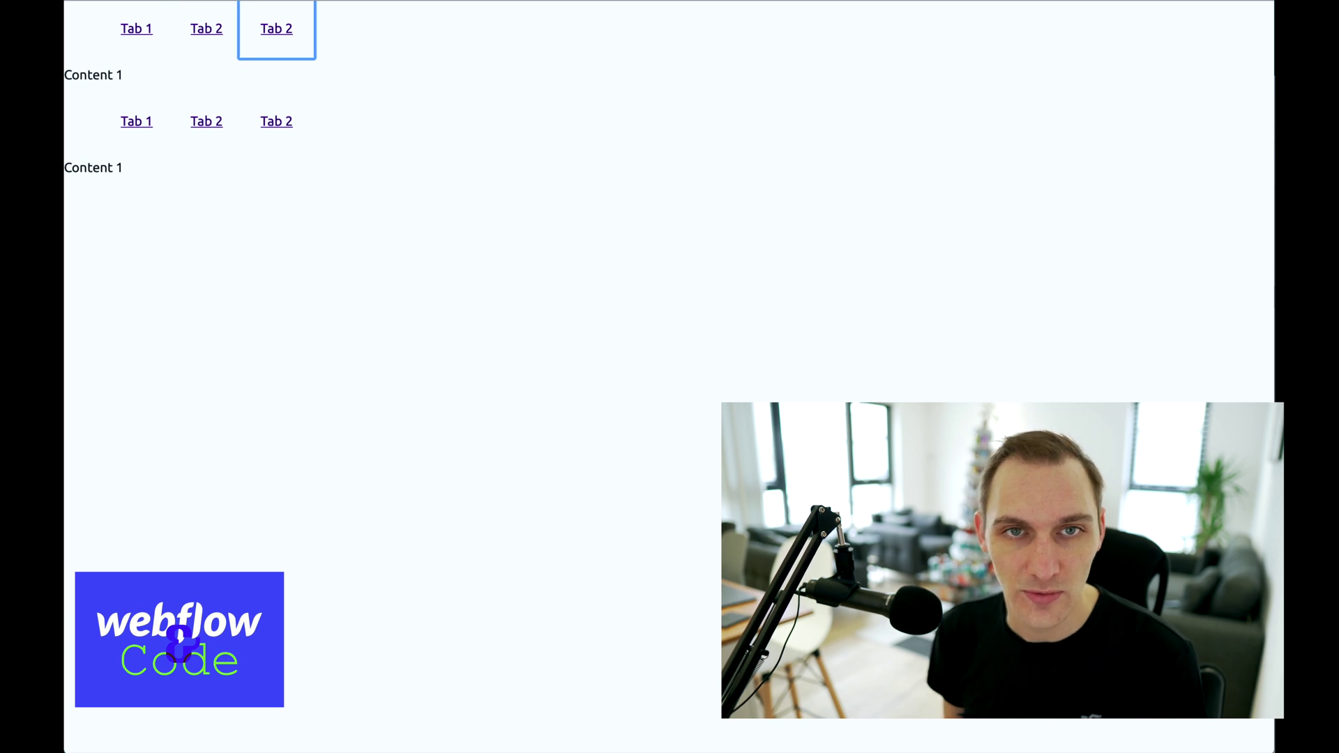
{"action": "key", "text": "shift+Tab"}
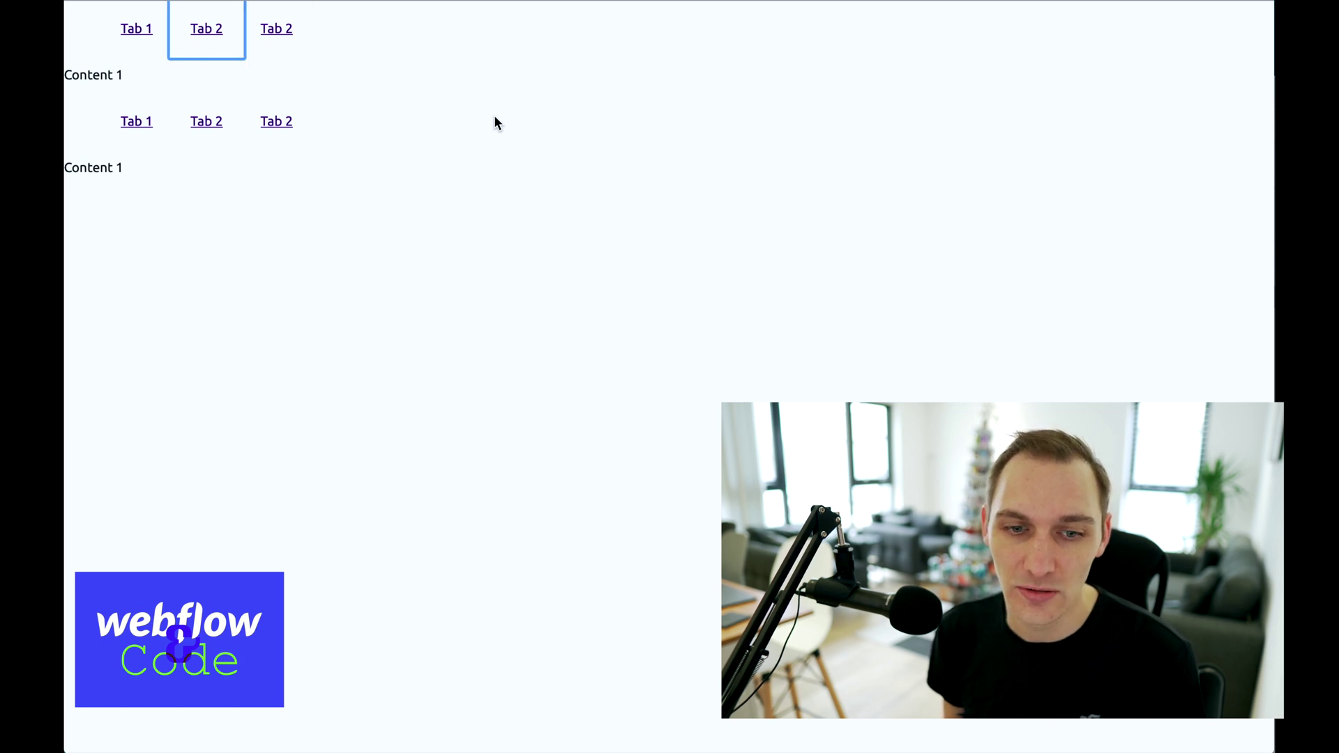
{"action": "key", "text": "shift+Tab"}
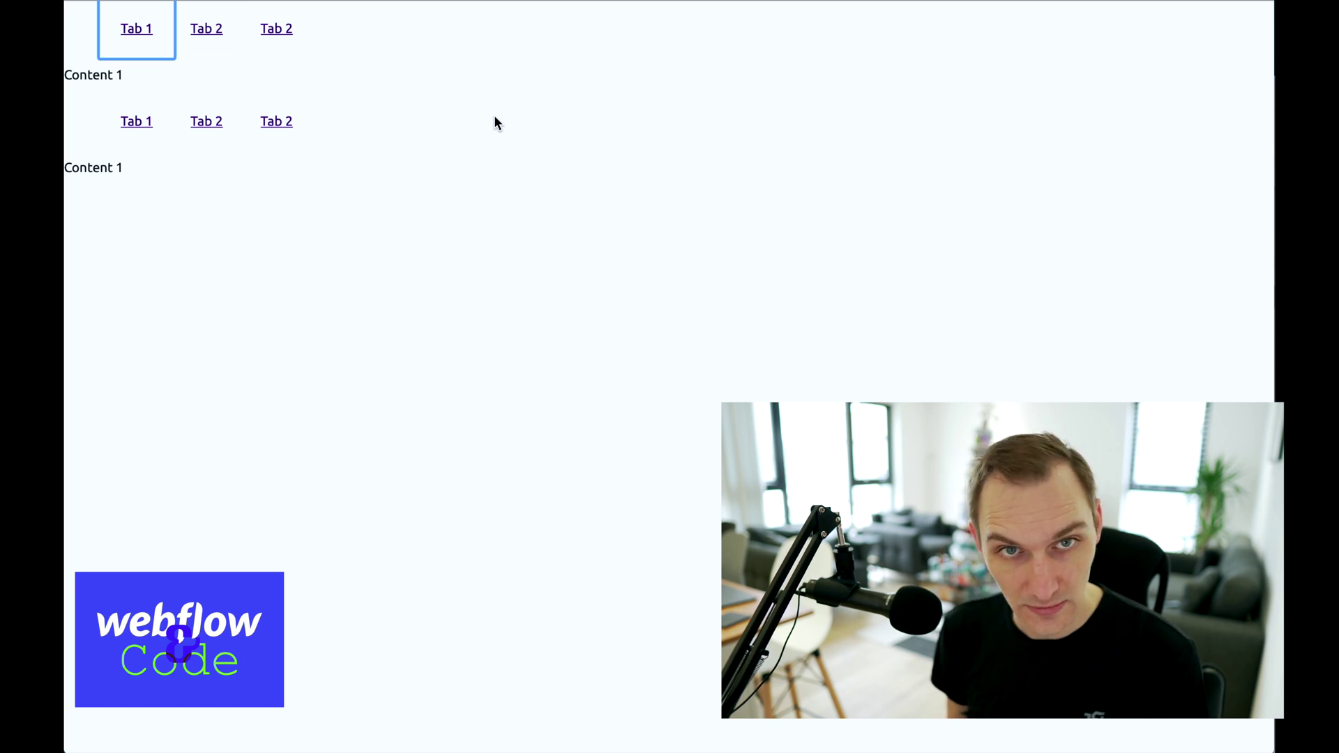
{"action": "key", "text": "Tab"}
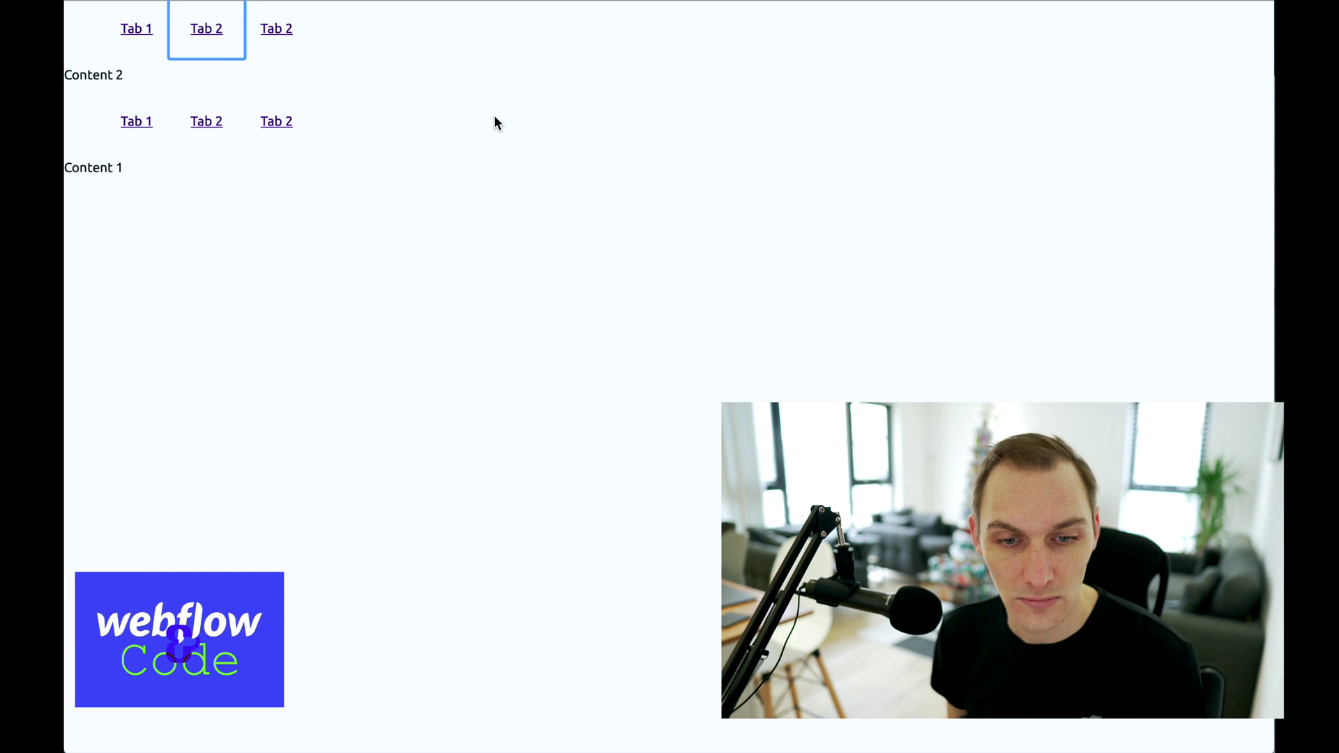
{"action": "key", "text": "Right"}
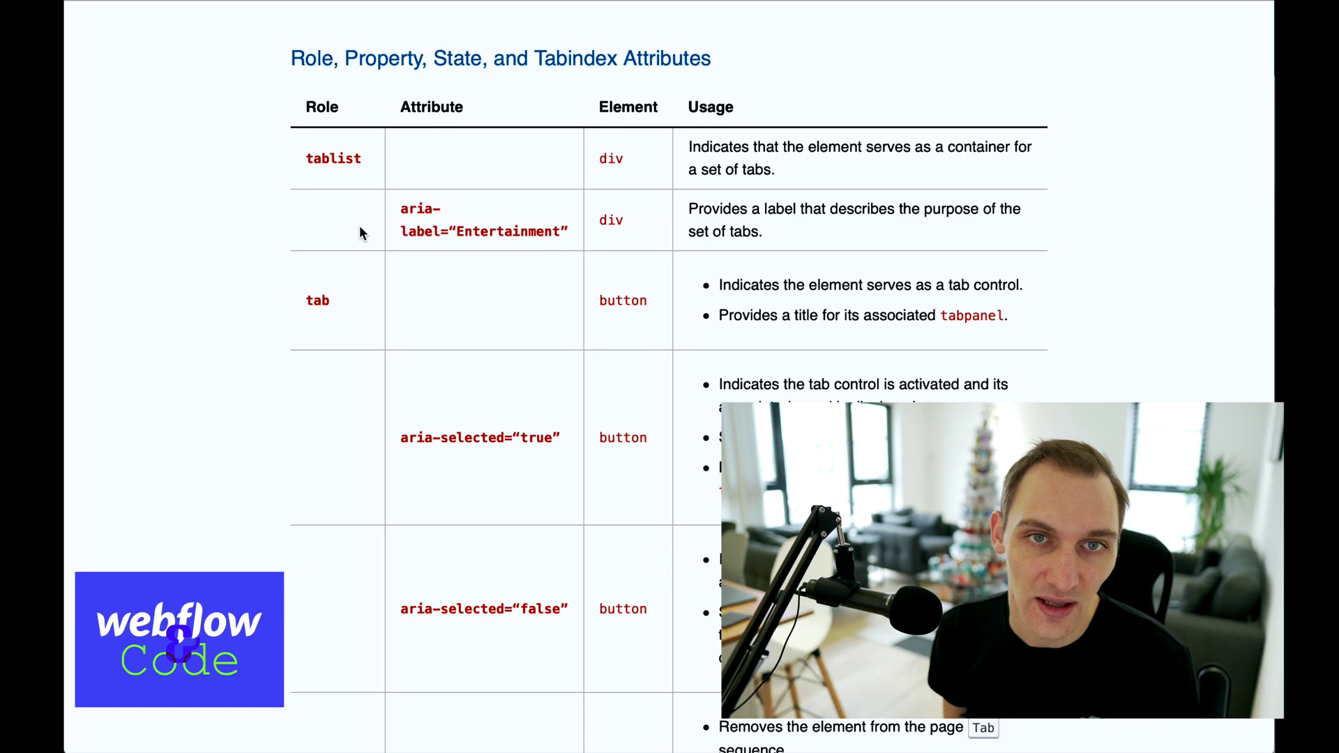
Check the tablist role in the ARIA table, switch to the Webflow Designer, and add a Div Block as first child of the second Tabs element.
{"action": "double_click", "coordinate": [326, 159]}
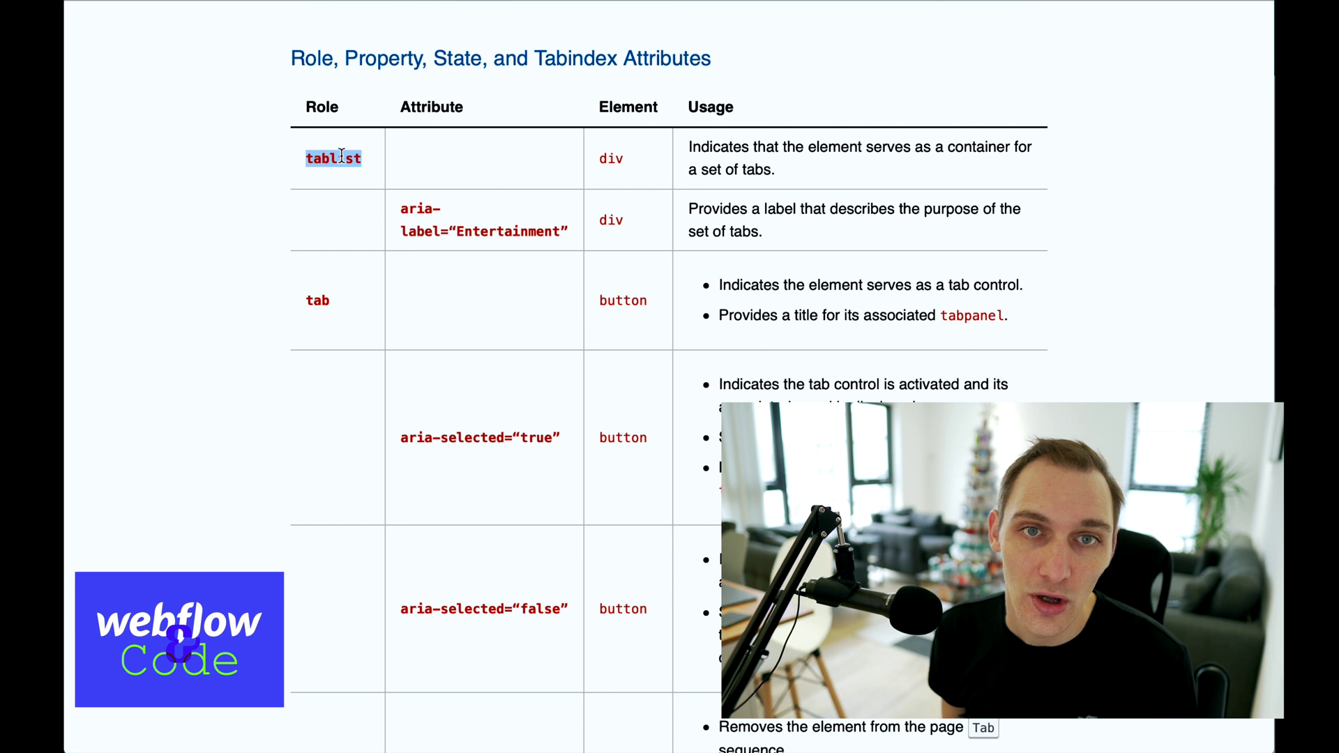
{"action": "double_click", "coordinate": [611, 160]}
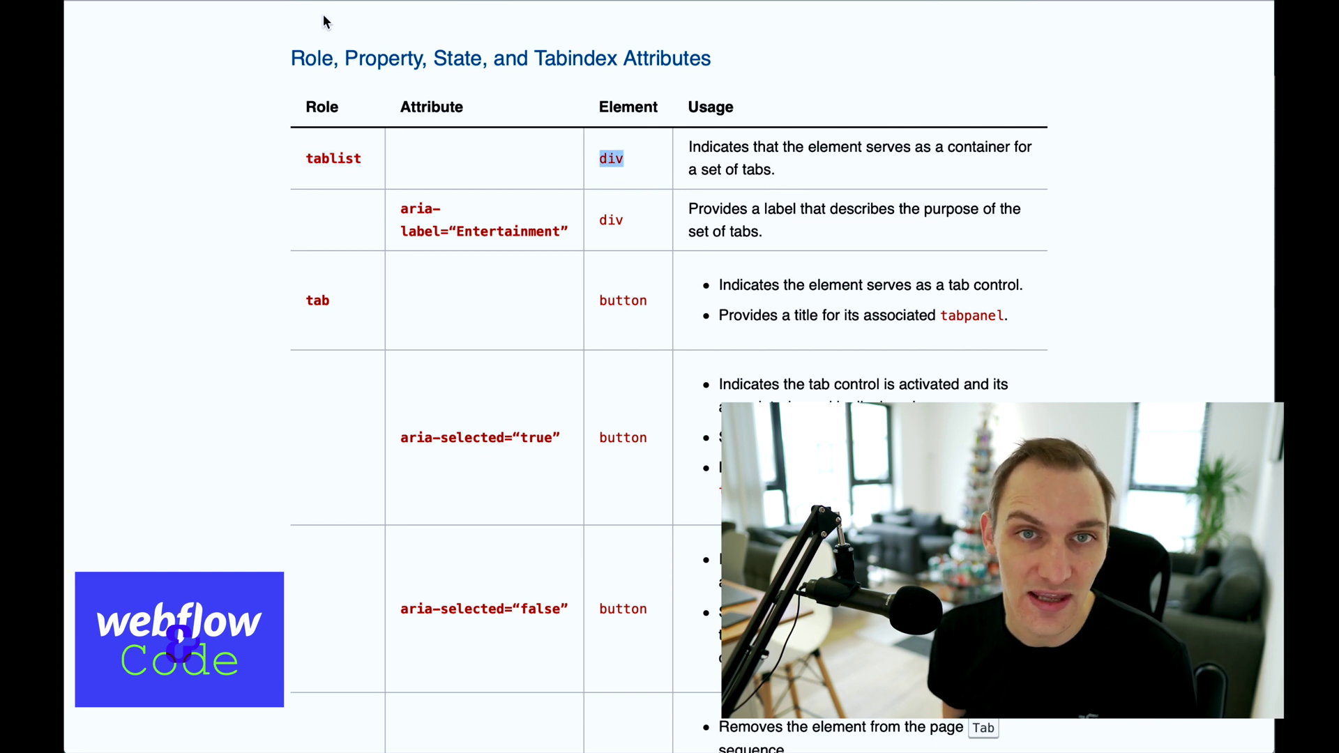
{"action": "key", "text": "ctrl+Tab"}
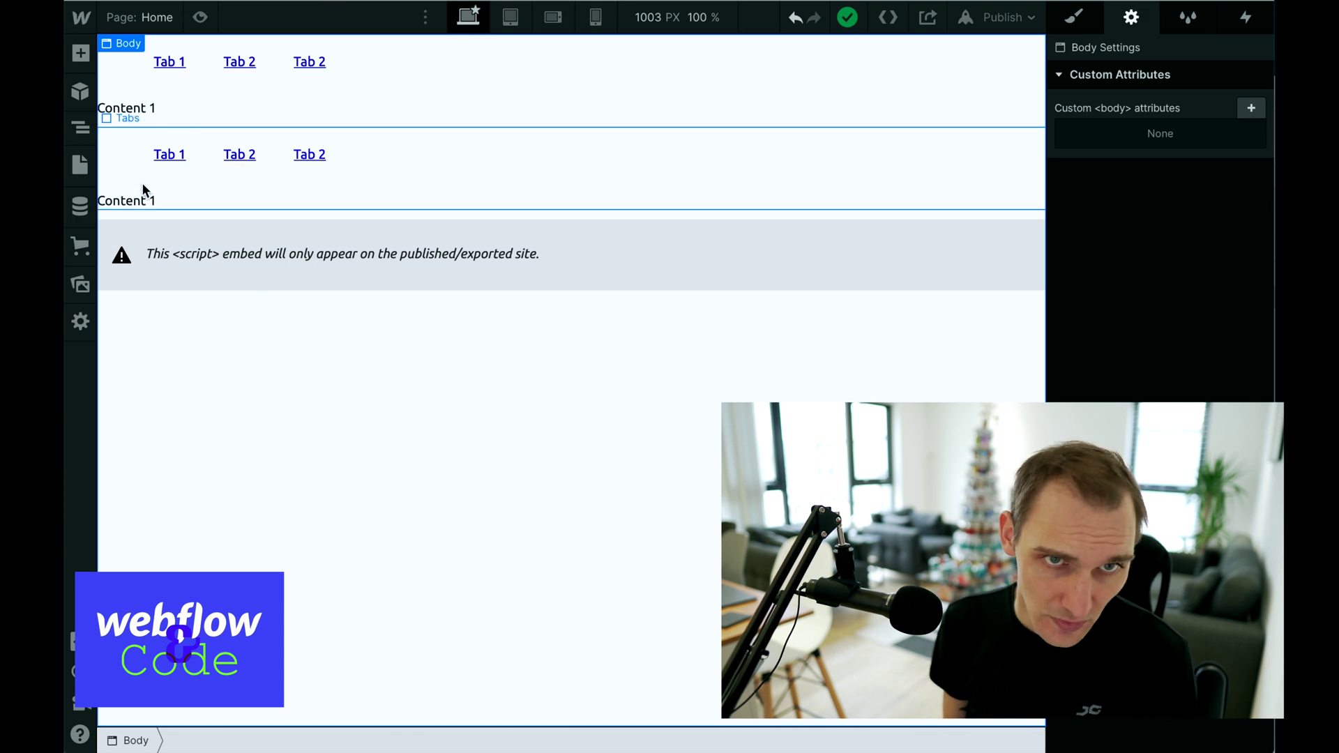
{"action": "left_click", "coordinate": [81, 129]}
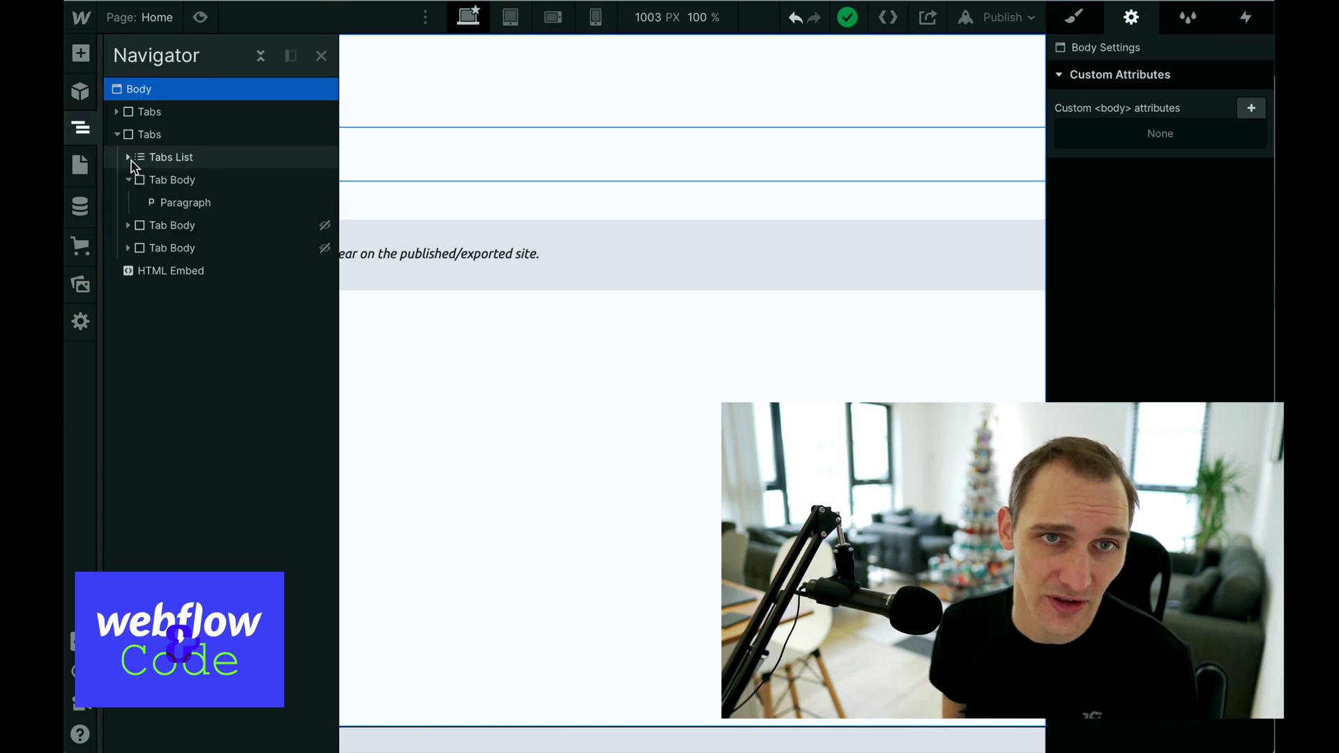
{"action": "left_click", "coordinate": [166, 136]}
{"action": "left_click", "coordinate": [80, 55]}
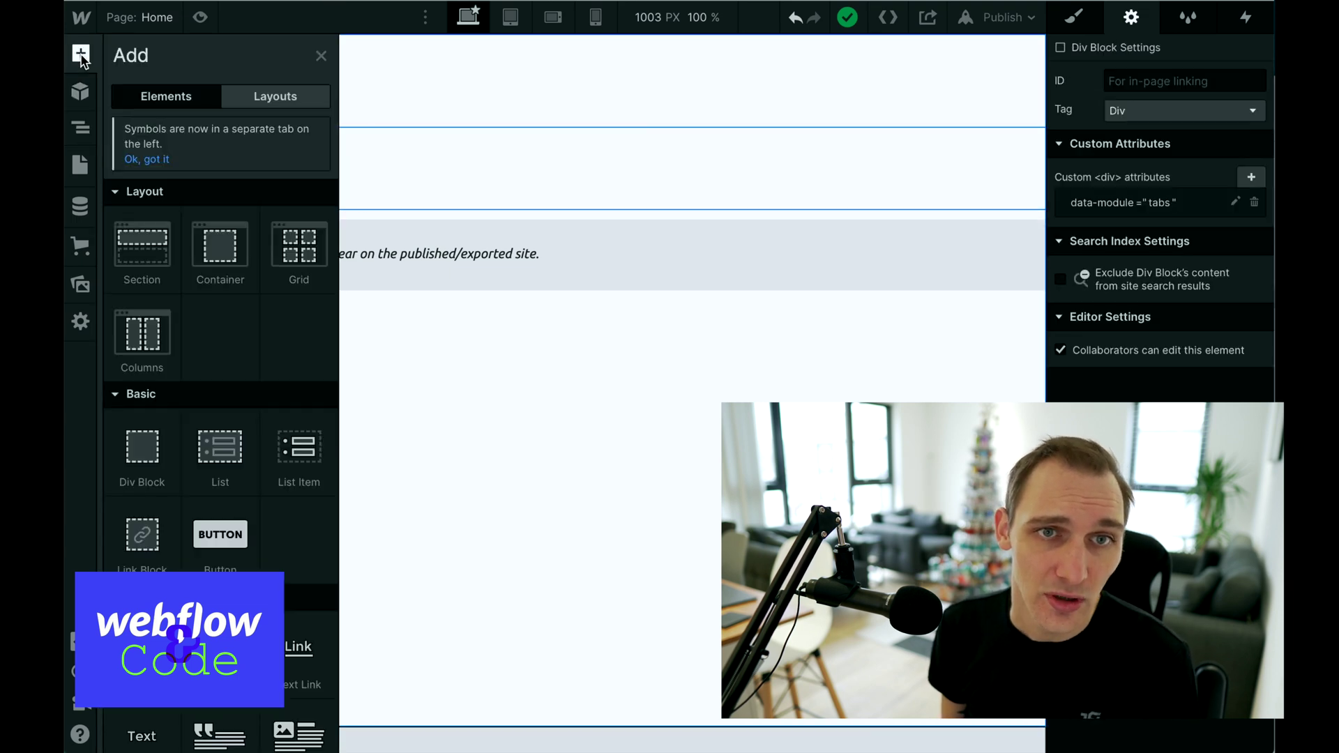
{"action": "left_click", "coordinate": [146, 452]}
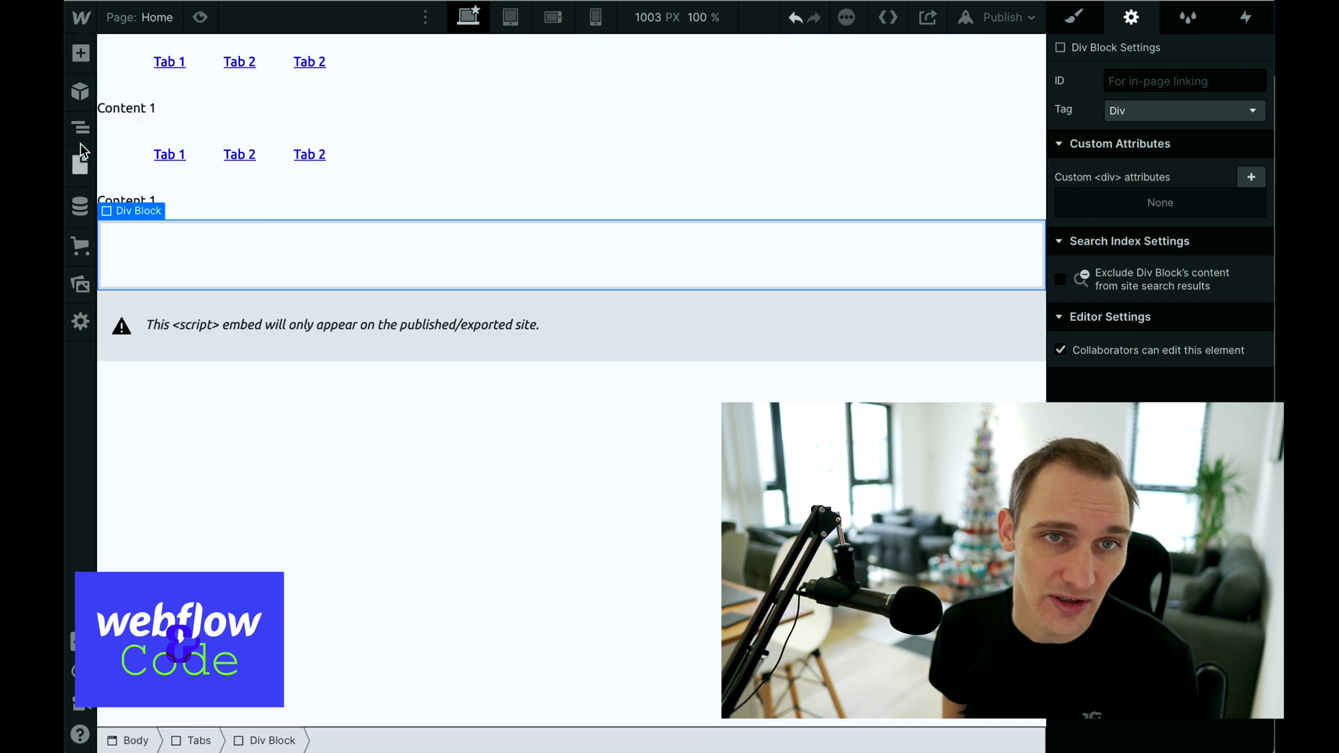
{"action": "left_click", "coordinate": [81, 131]}
{"action": "left_click_drag", "start_coordinate": [159, 272], "coordinate": [185, 155]}
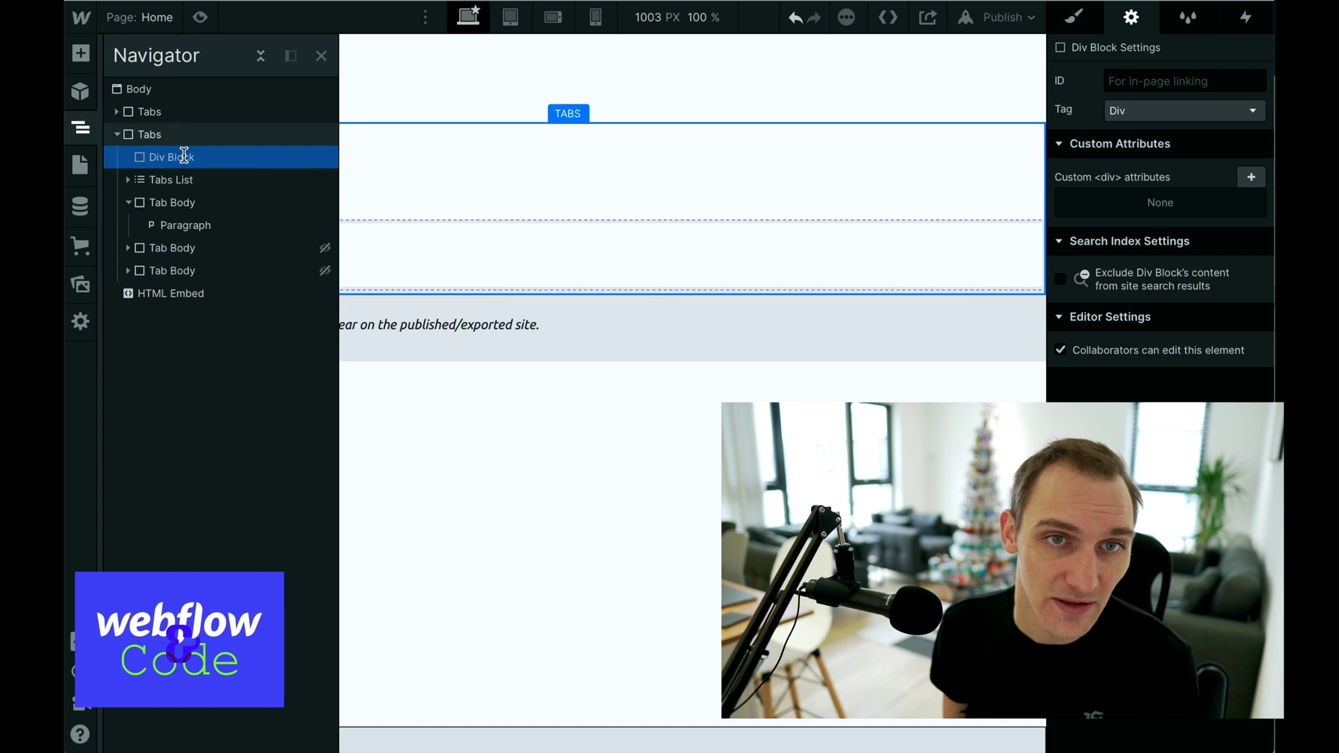
Move the three Tabs Links out of their list items into the new Div Block and delete the Tabs List.
{"action": "left_click", "coordinate": [128, 180]}
{"action": "left_click_drag", "start_coordinate": [180, 272], "coordinate": [254, 221]}
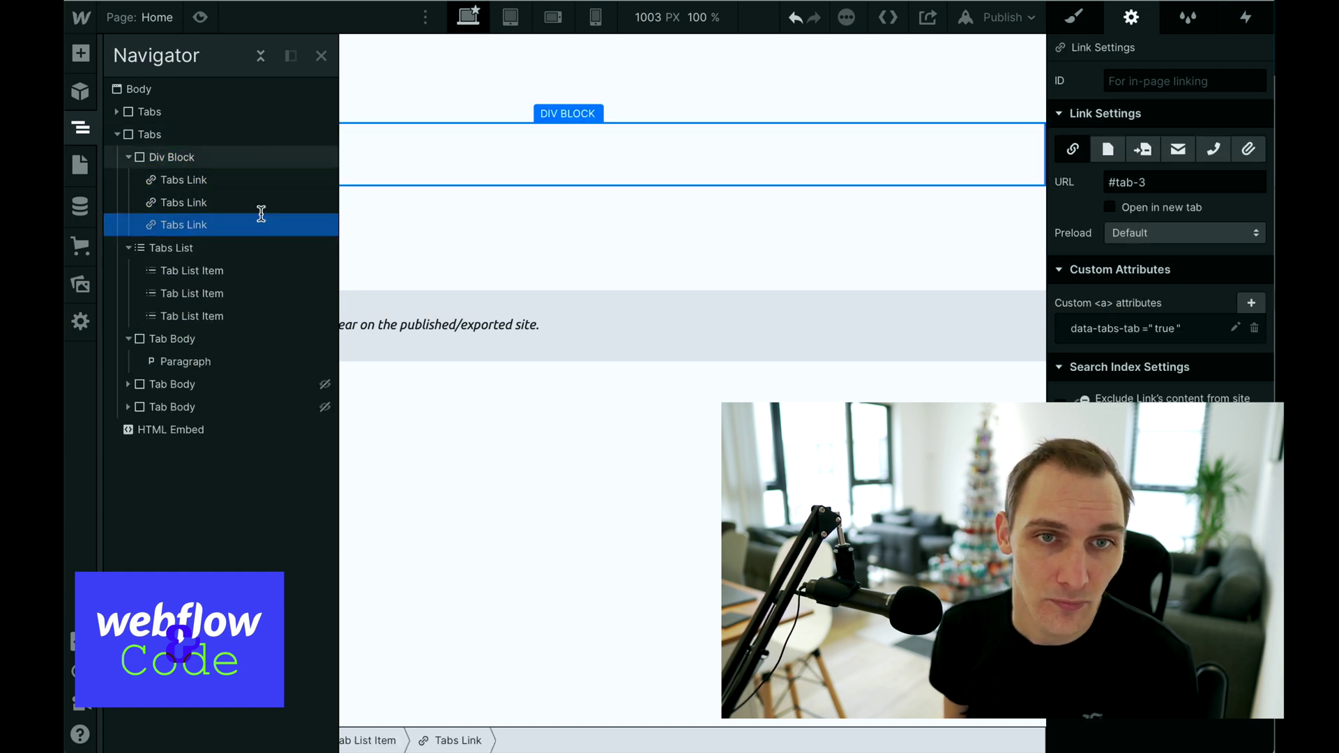
{"action": "key", "text": "Delete"}
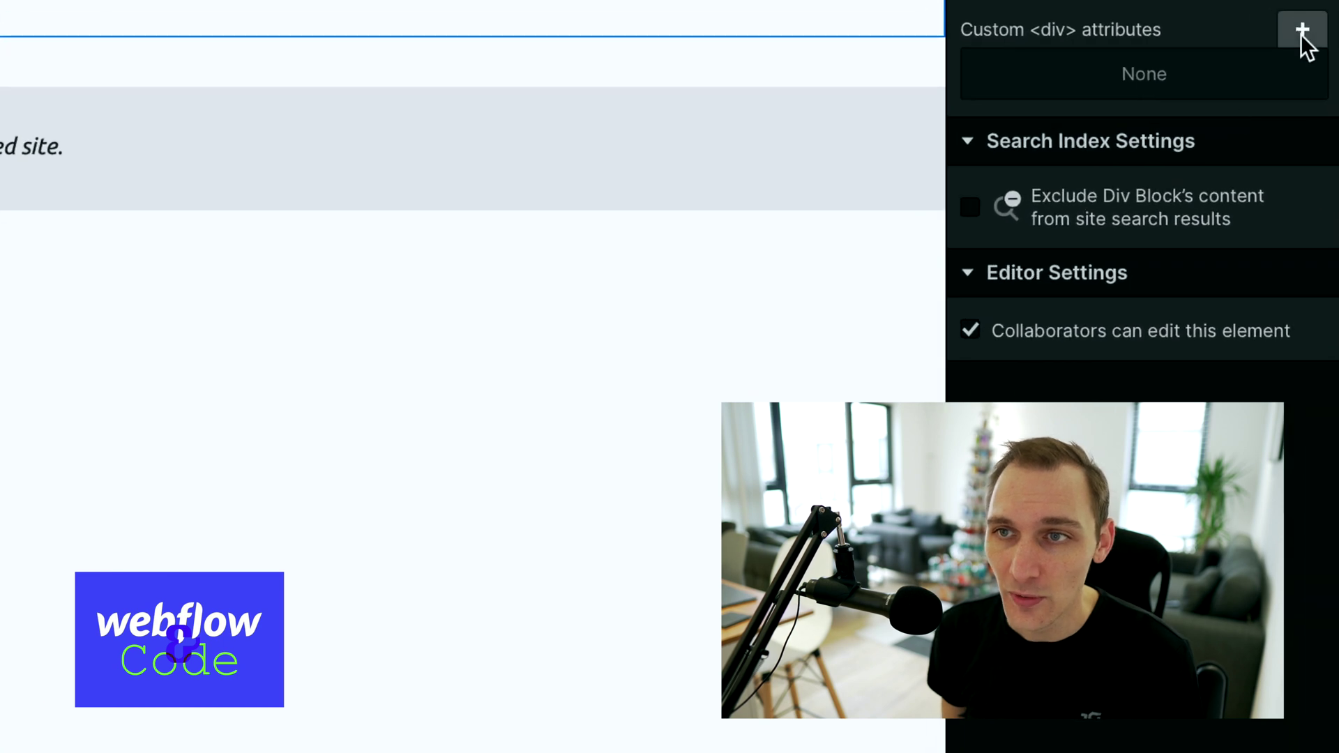
Add a custom attribute named role with the value tablist to the Div Block holding the tab links.
{"action": "left_click", "coordinate": [1264, 88]}
{"action": "type", "text": "role"}
{"action": "key", "text": "Tab"}
{"action": "type", "text": "tablist"}
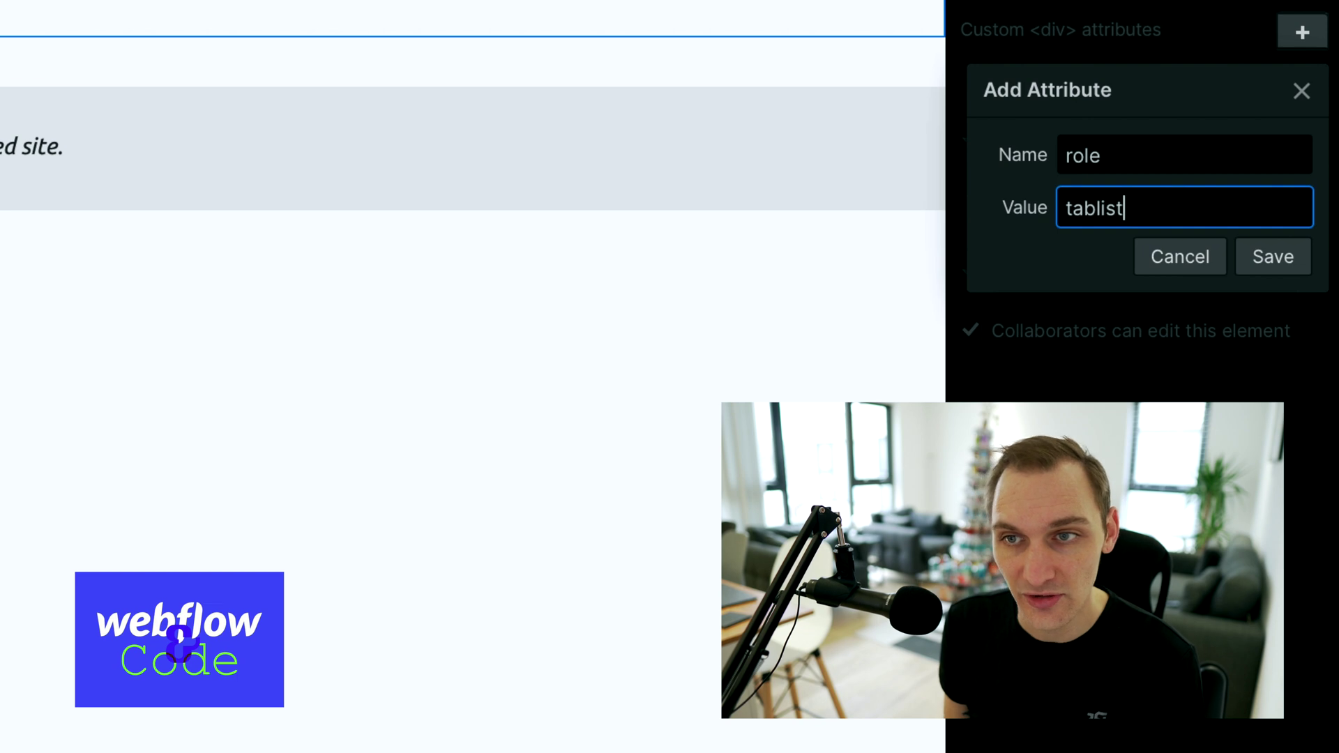
{"action": "key", "text": "Return"}
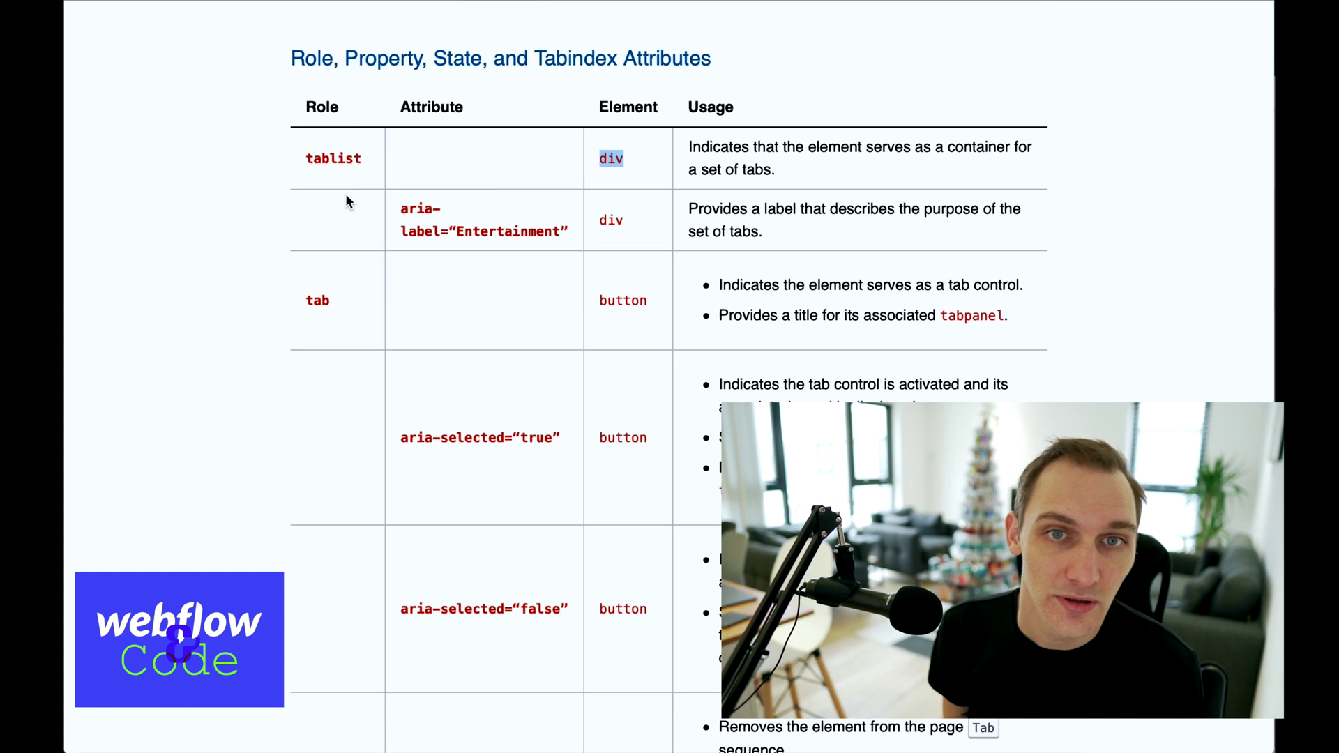
Check the aria-label entry in the ARIA table and add a custom attribute aria-label with the value Example Tabs to the Div Block.
{"action": "double_click", "coordinate": [330, 159]}
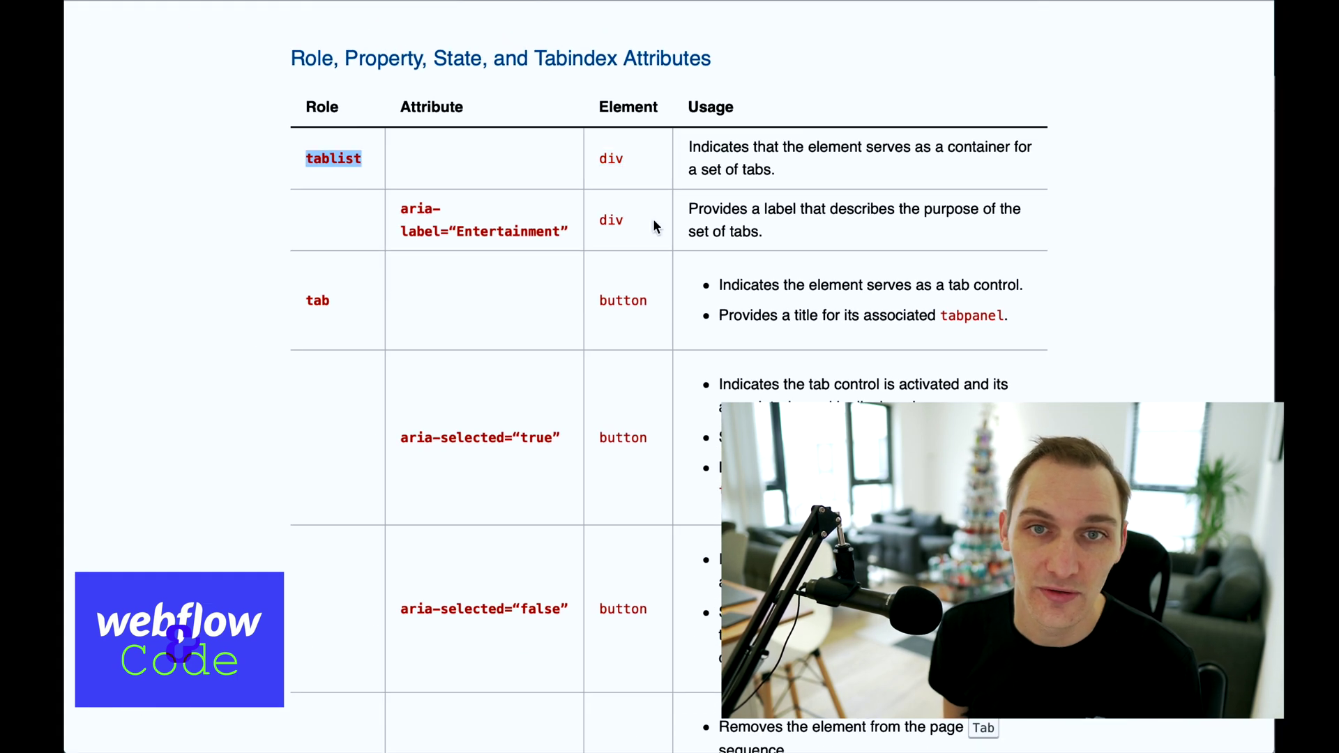
{"action": "left_click_drag", "start_coordinate": [401, 208], "coordinate": [433, 231]}
{"action": "left_click", "coordinate": [577, 241]}
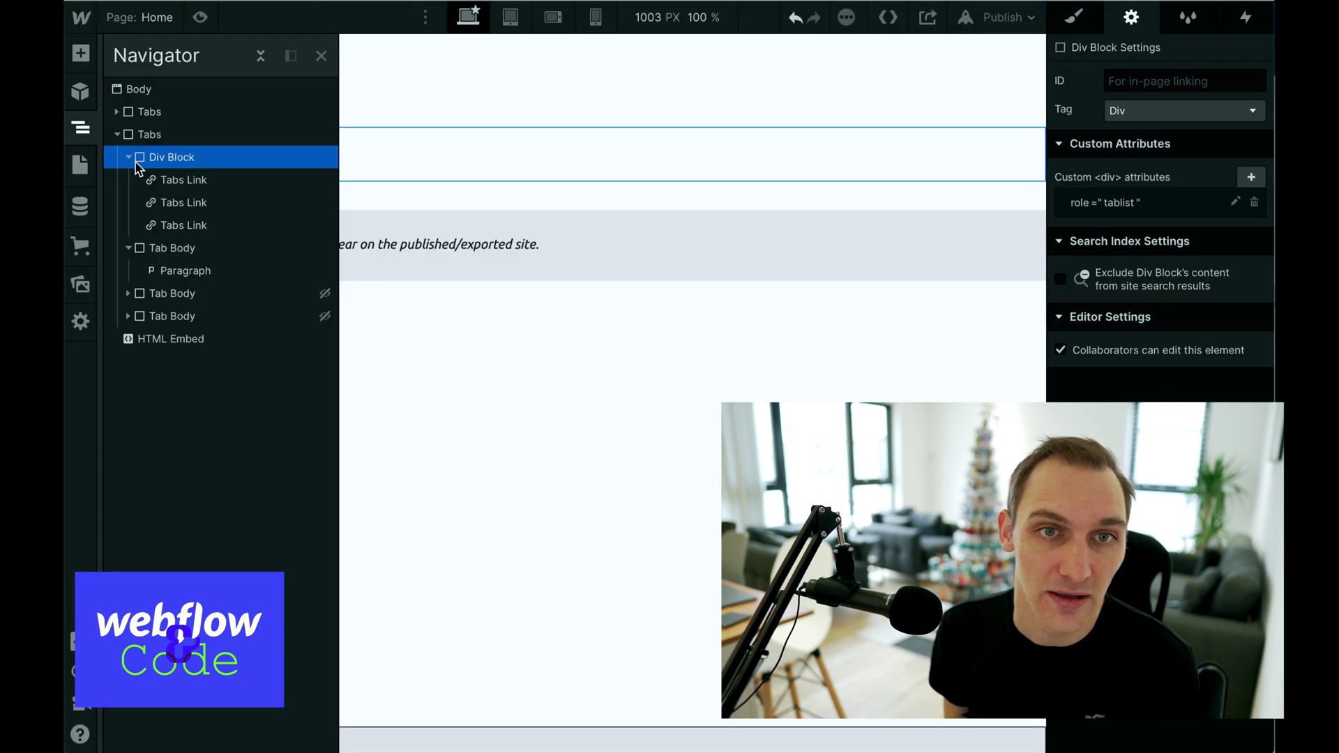
{"action": "left_click", "coordinate": [1251, 177]}
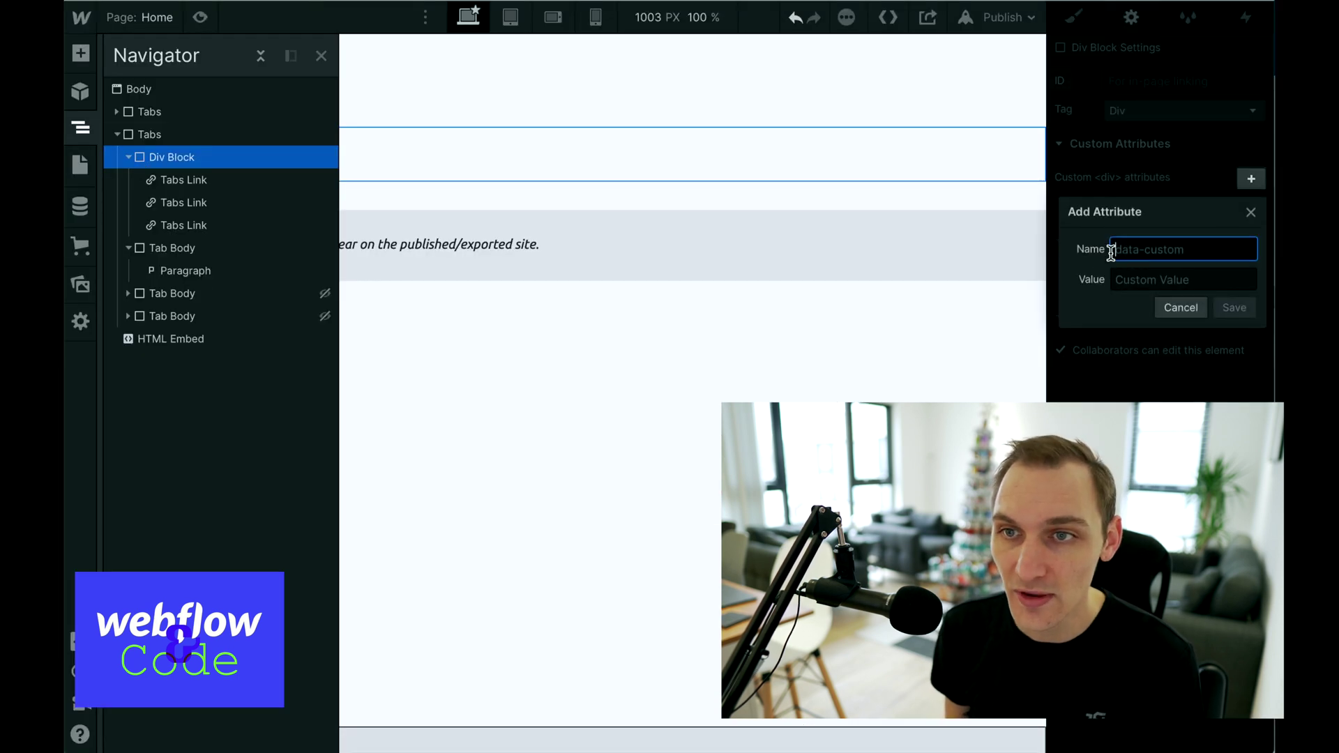
{"action": "type", "text": "aria-label"}
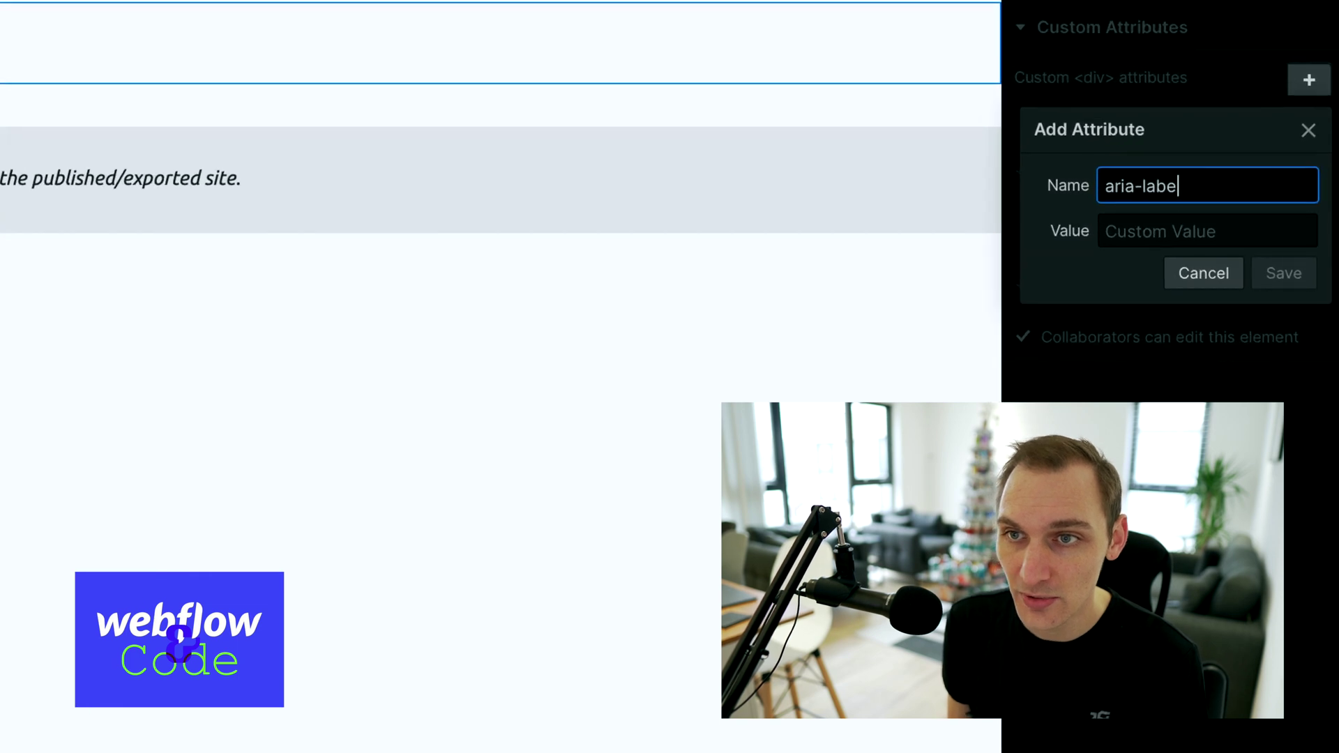
{"action": "left_click", "coordinate": [1207, 231]}
{"action": "type", "text": "Ex"}
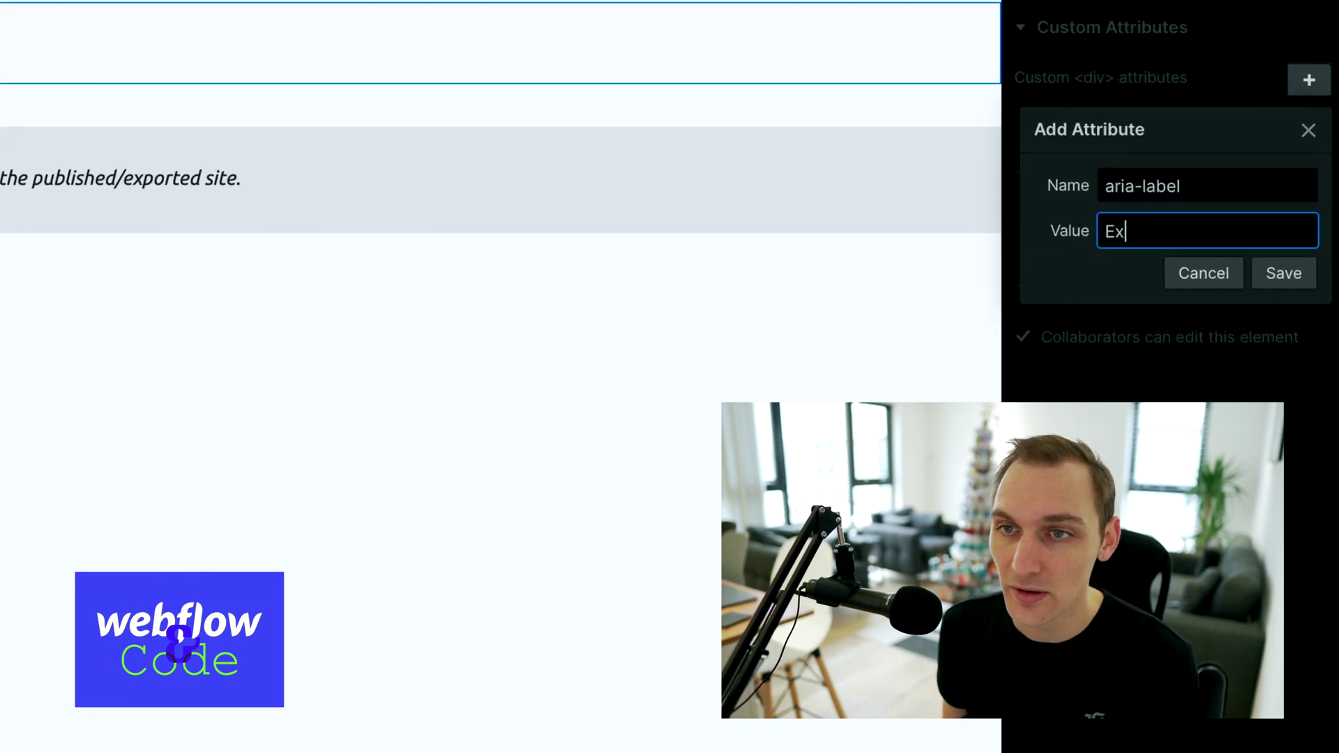
{"action": "type", "text": "ample Tabs"}
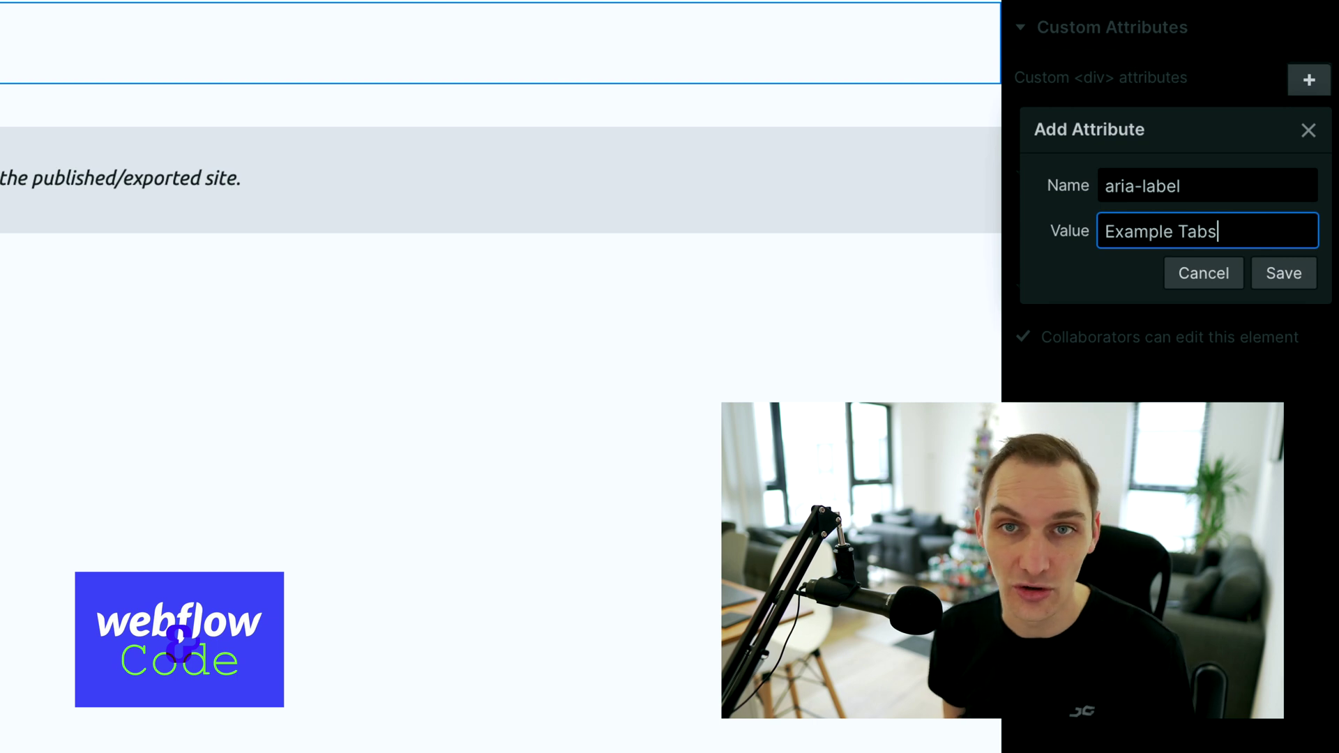
{"action": "left_click", "coordinate": [1284, 273]}
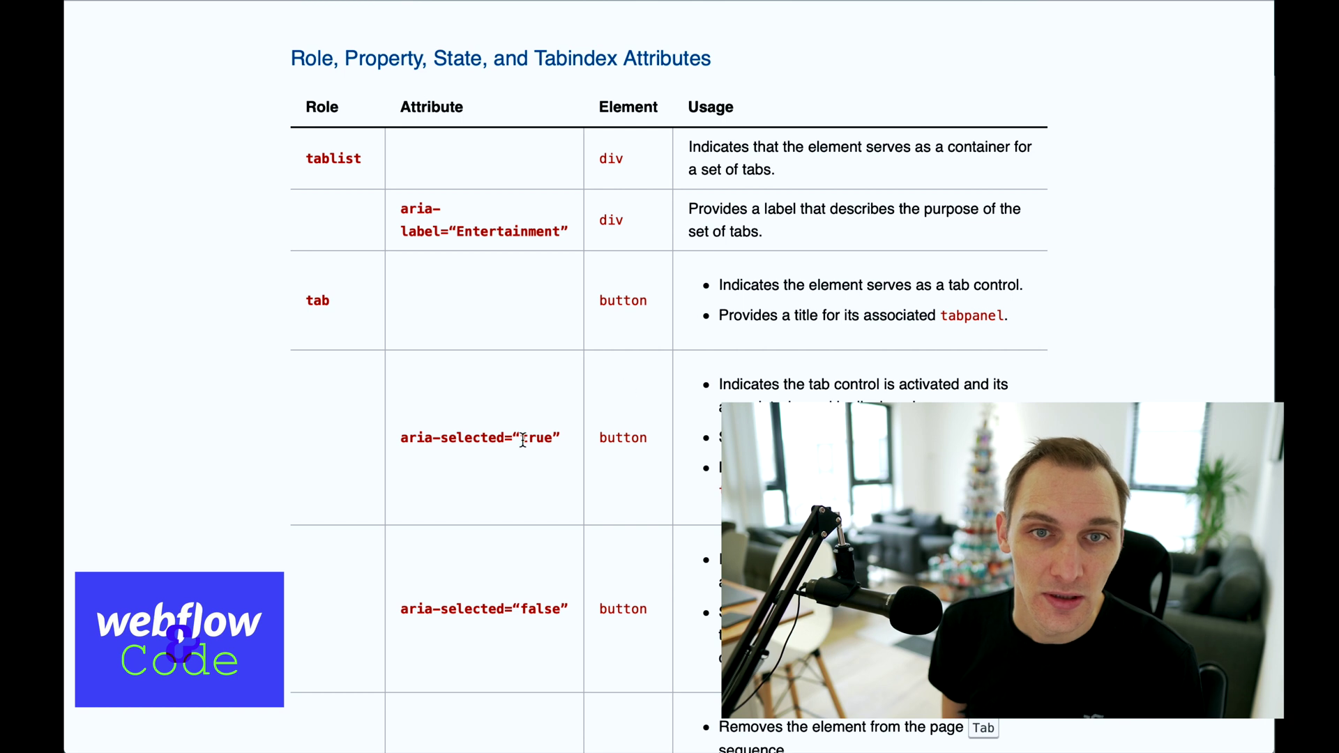
Look up the tab role in the ARIA table and add the custom attribute role with the value tab to each Tabs Link.
{"action": "scroll", "coordinate": [523, 439], "scroll_direction": "down", "scroll_amount": 2}
{"action": "double_click", "coordinate": [315, 241]}
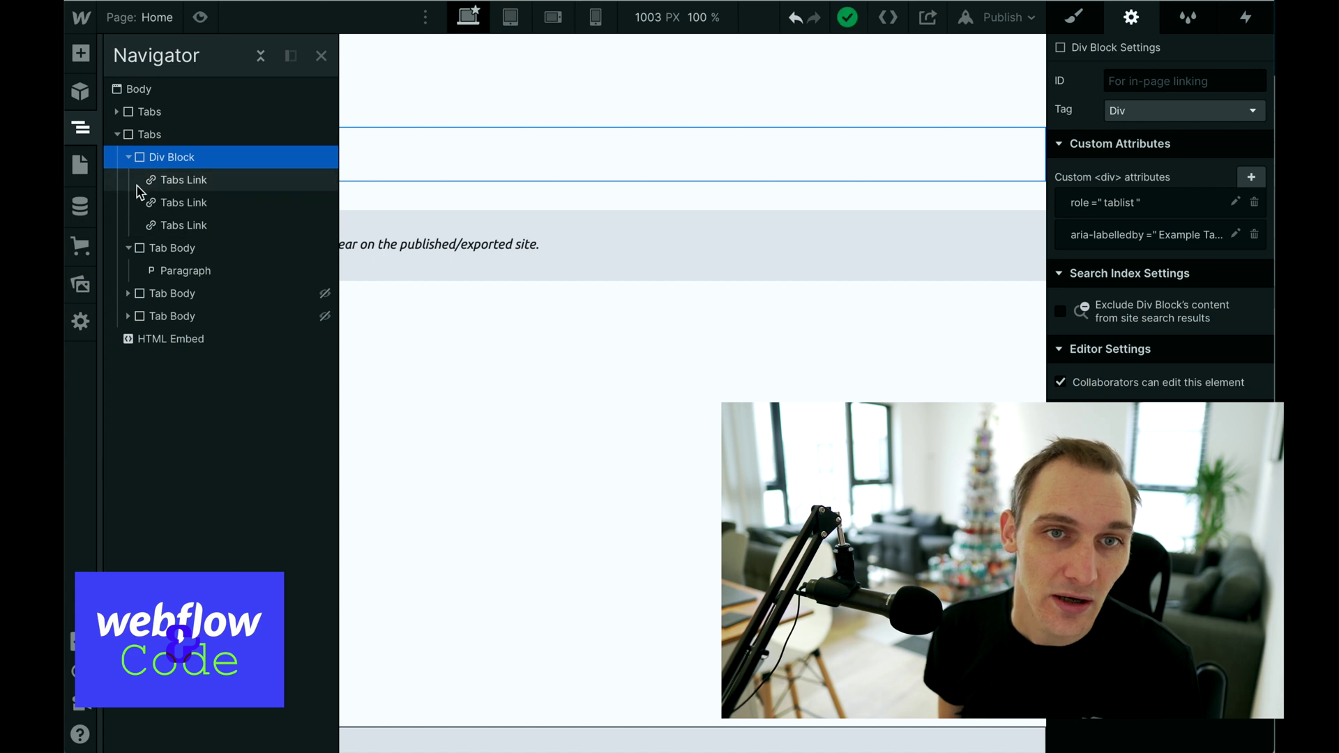
{"action": "left_click", "coordinate": [171, 182]}
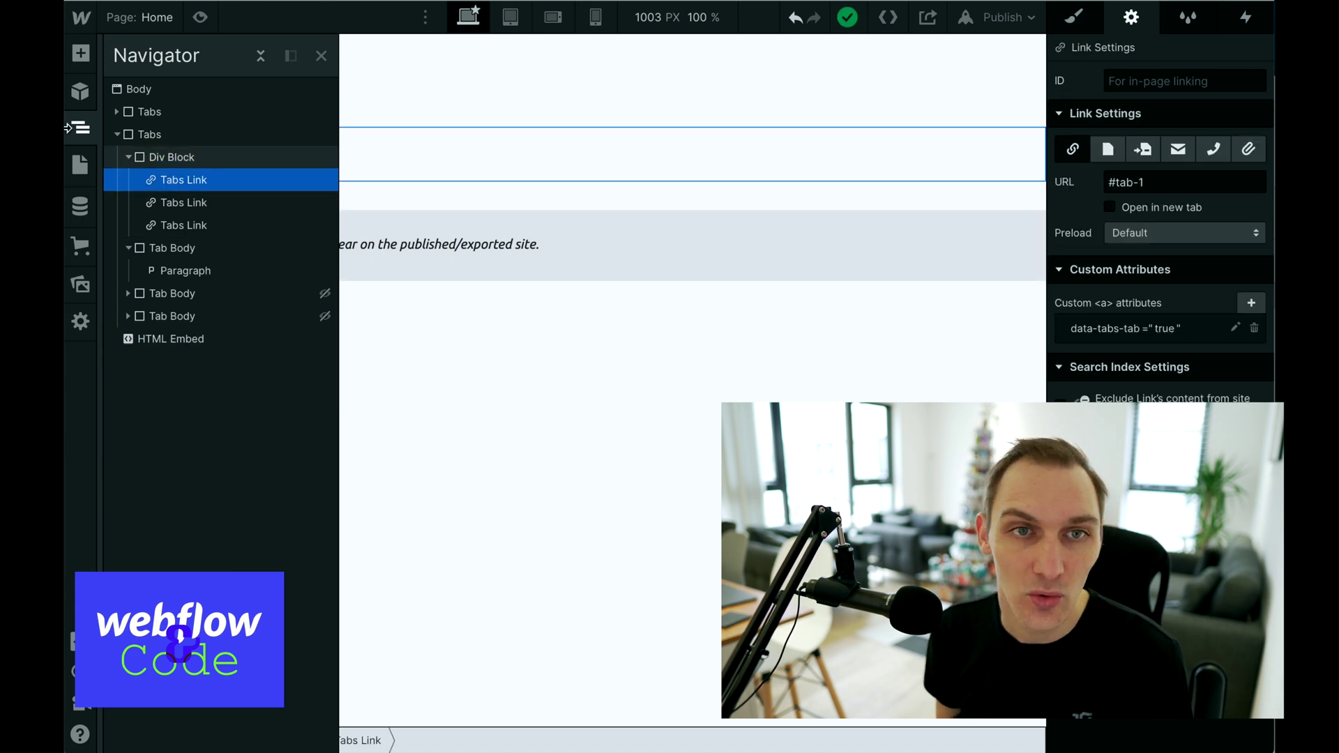
{"action": "key", "text": "z"}
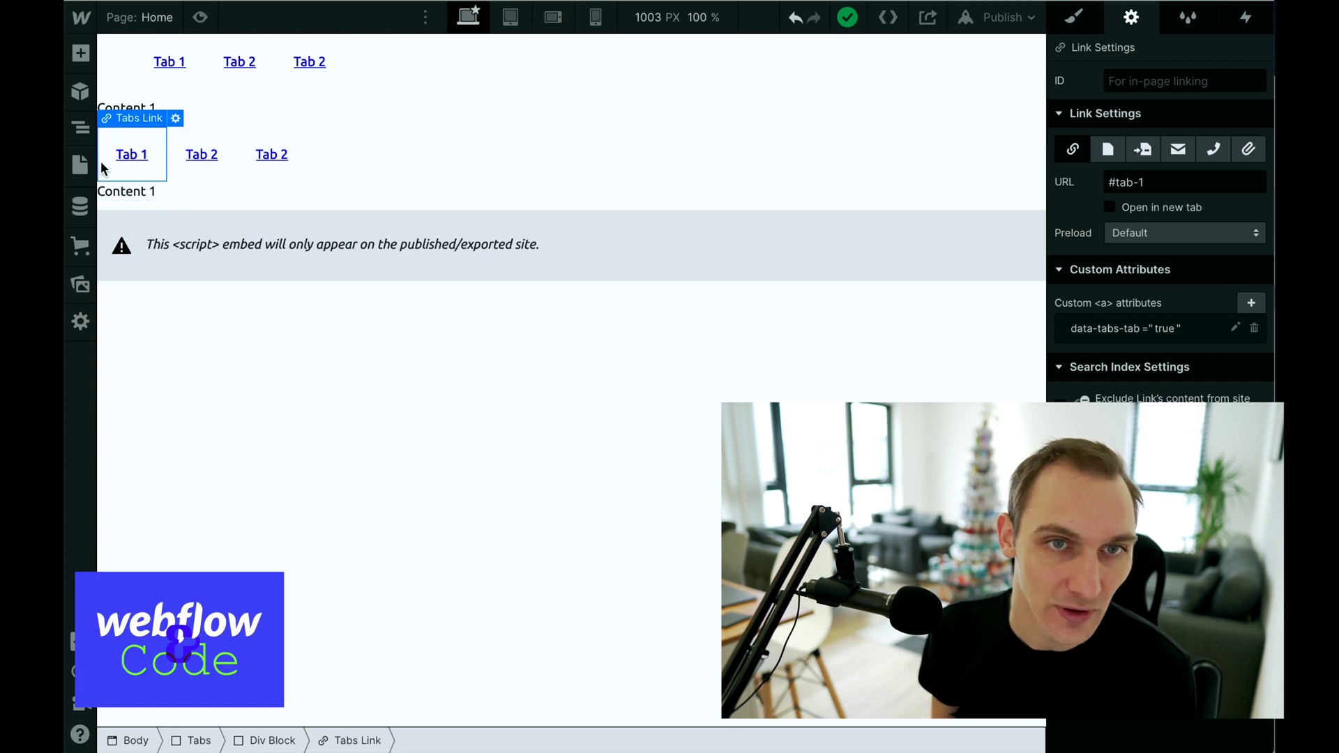
{"action": "left_click", "coordinate": [79, 130]}
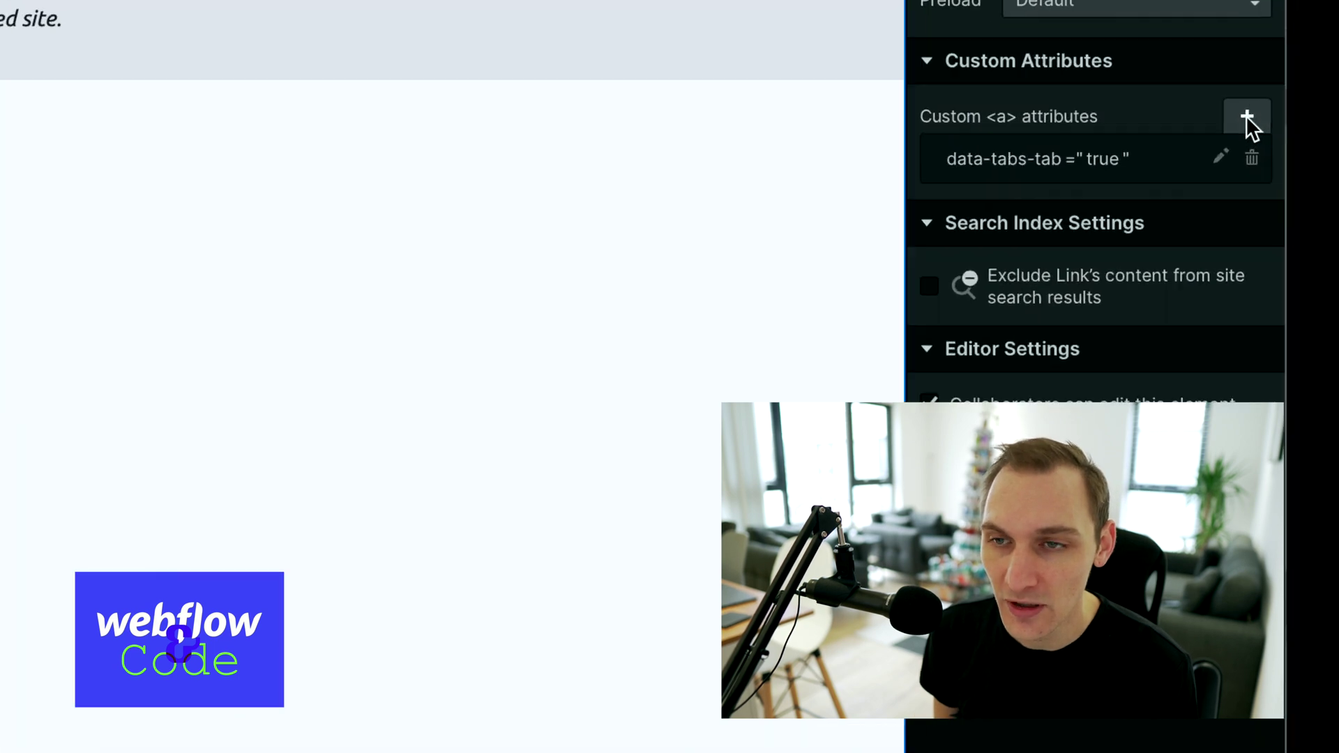
{"action": "left_click", "coordinate": [1251, 303]}
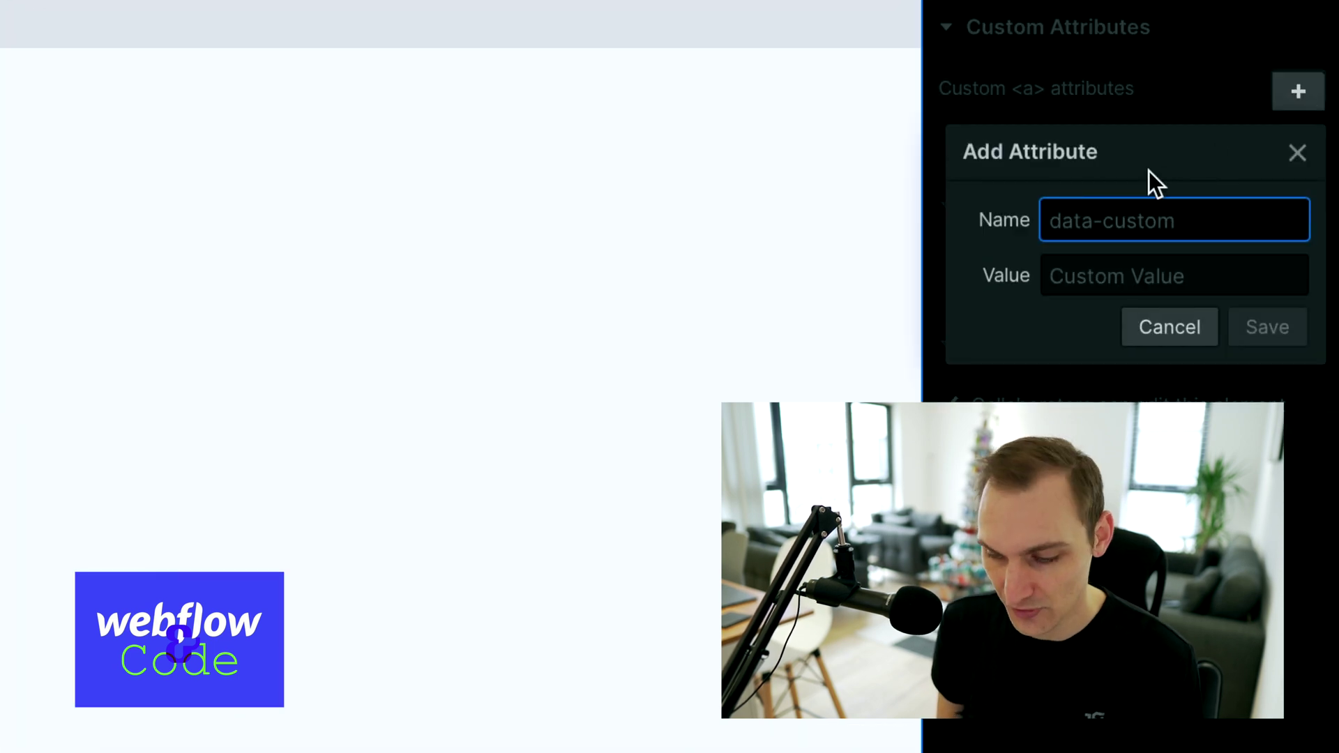
{"action": "type", "text": "role"}
{"action": "key", "text": "Tab"}
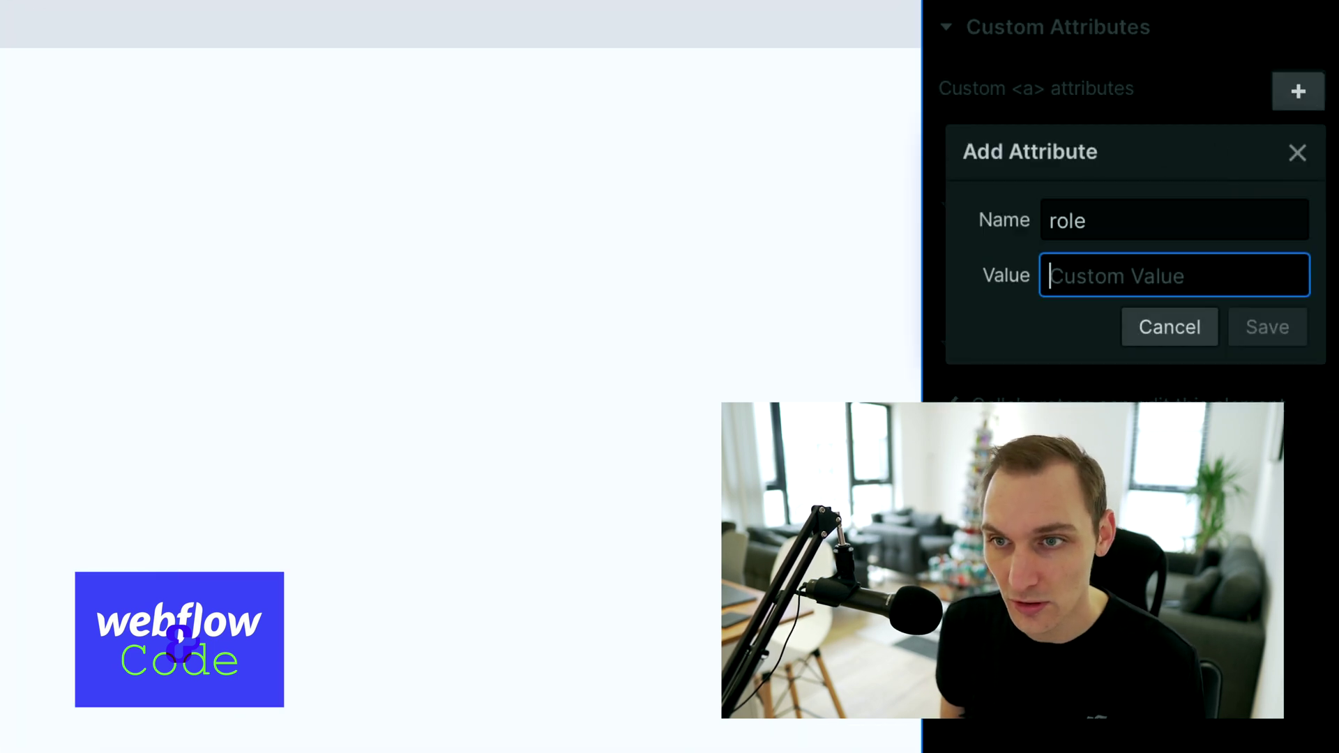
{"action": "type", "text": "tab"}
{"action": "left_click", "coordinate": [1271, 325]}
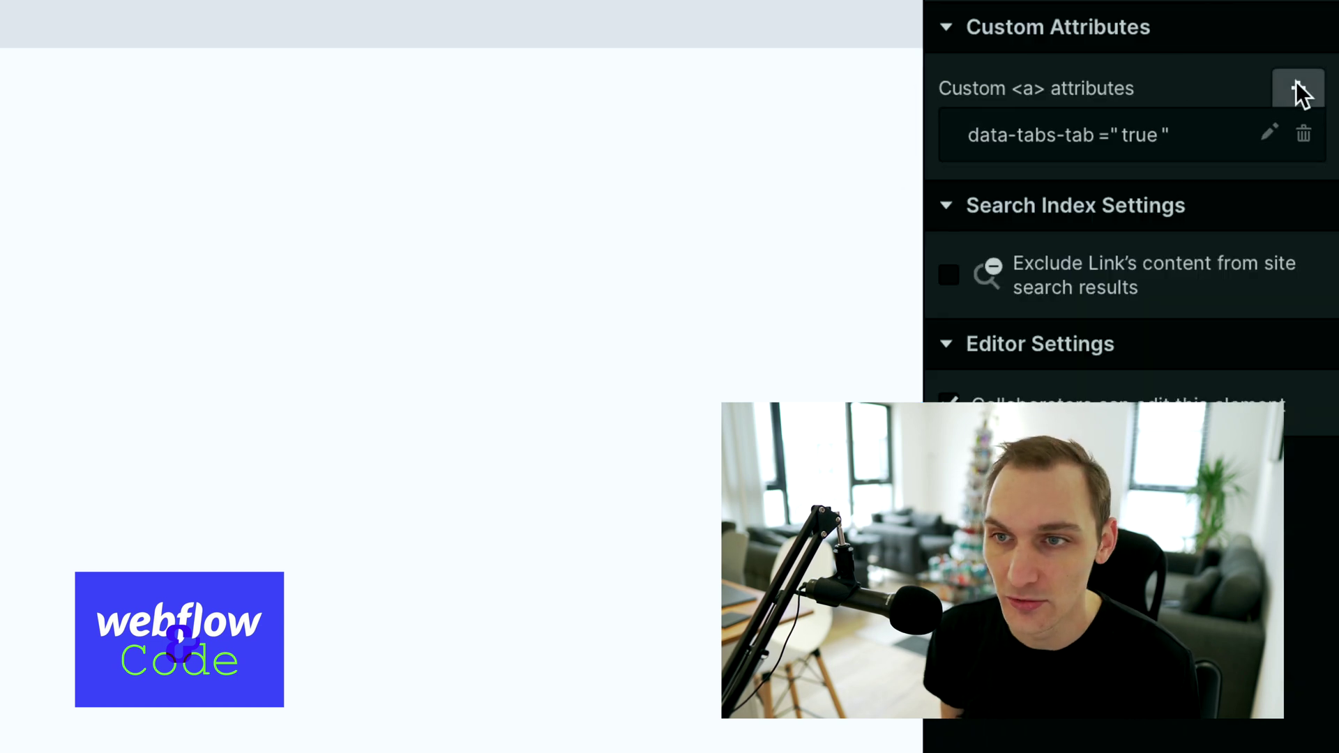
{"action": "left_click", "coordinate": [1296, 81]}
{"action": "type", "text": "role =\" tab"}
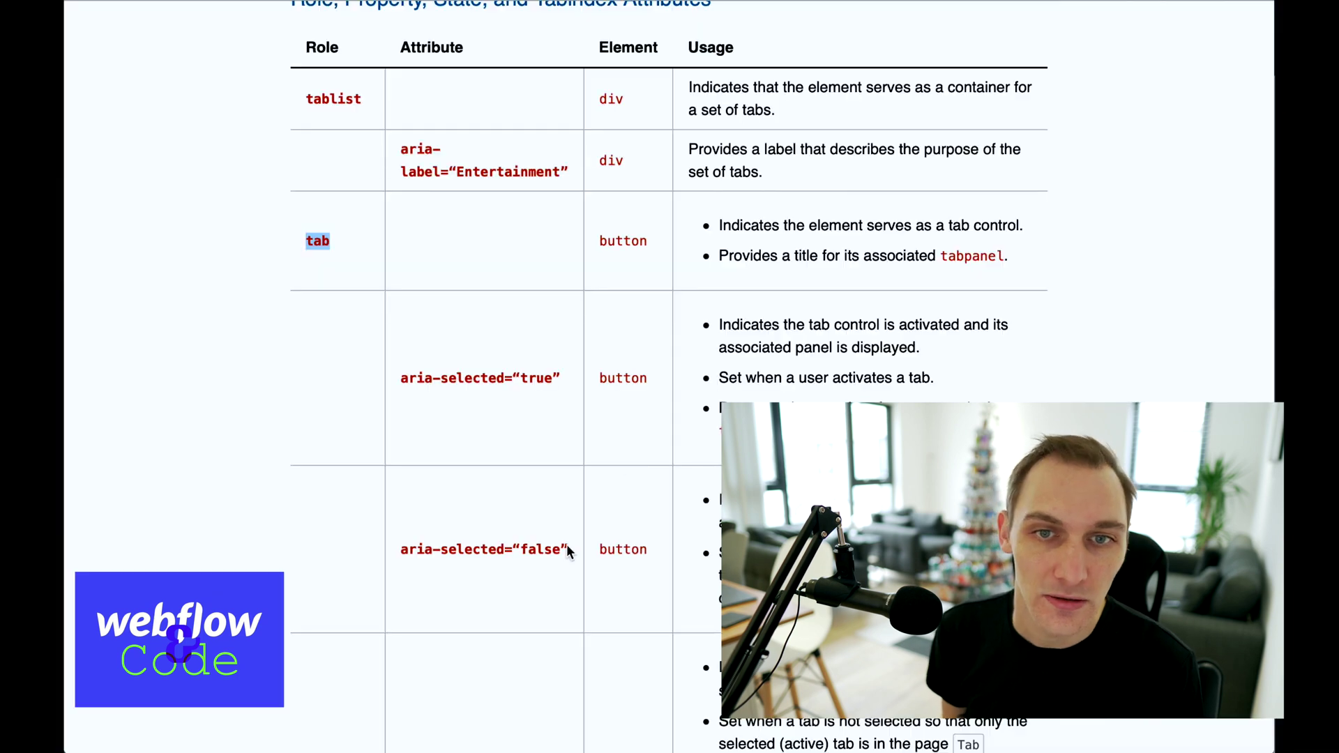
Look up aria-selected in the ARIA table and add the custom attribute aria-selected with the value true to the first Tabs Link.
{"action": "scroll", "coordinate": [568, 552], "scroll_direction": "down", "scroll_amount": 1}
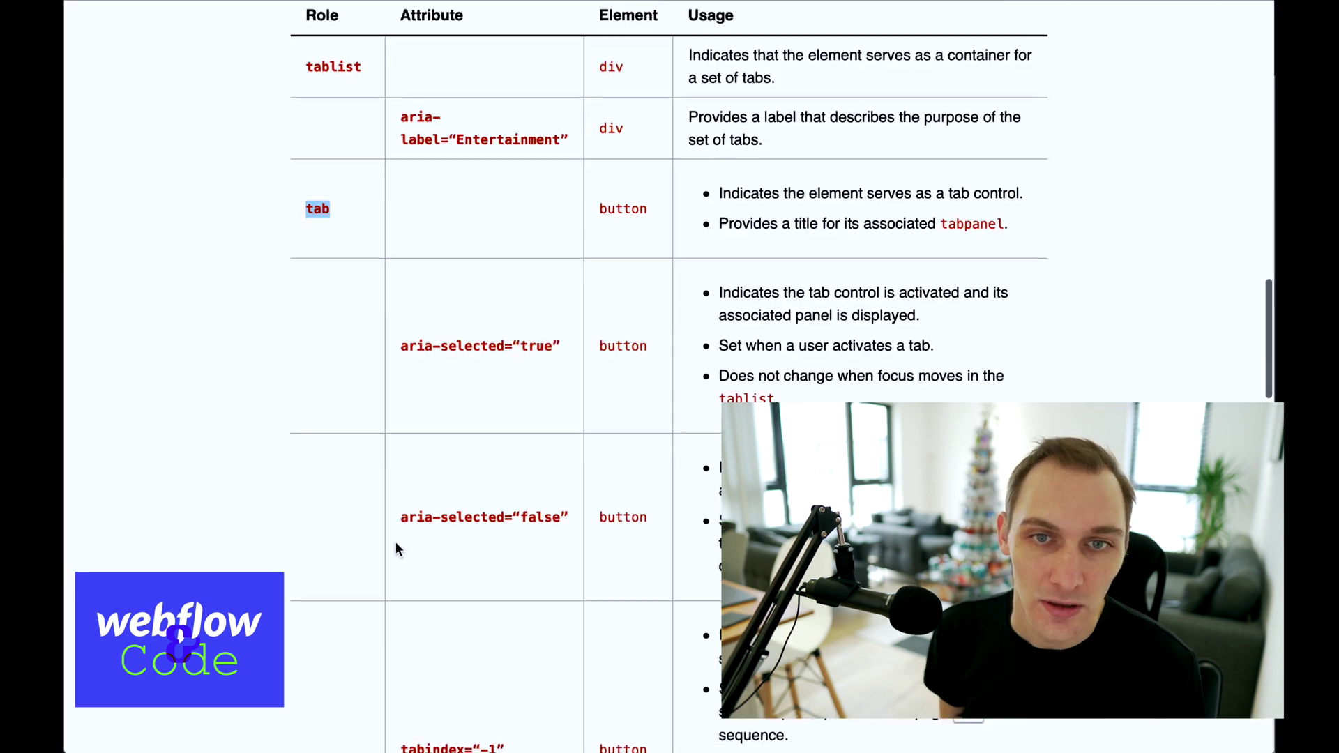
{"action": "left_click_drag", "start_coordinate": [401, 355], "coordinate": [576, 369]}
{"action": "left_click", "coordinate": [573, 371]}
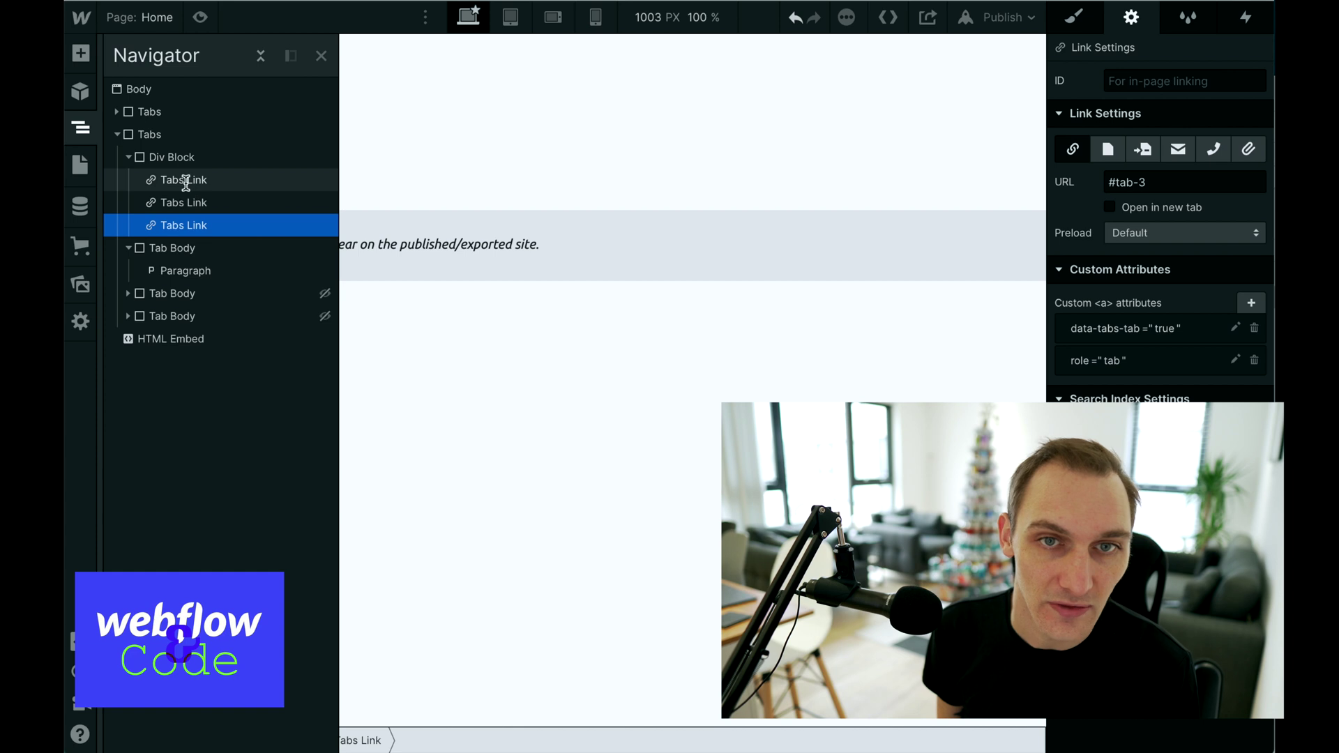
{"action": "left_click", "coordinate": [186, 182]}
{"action": "left_click", "coordinate": [1251, 303]}
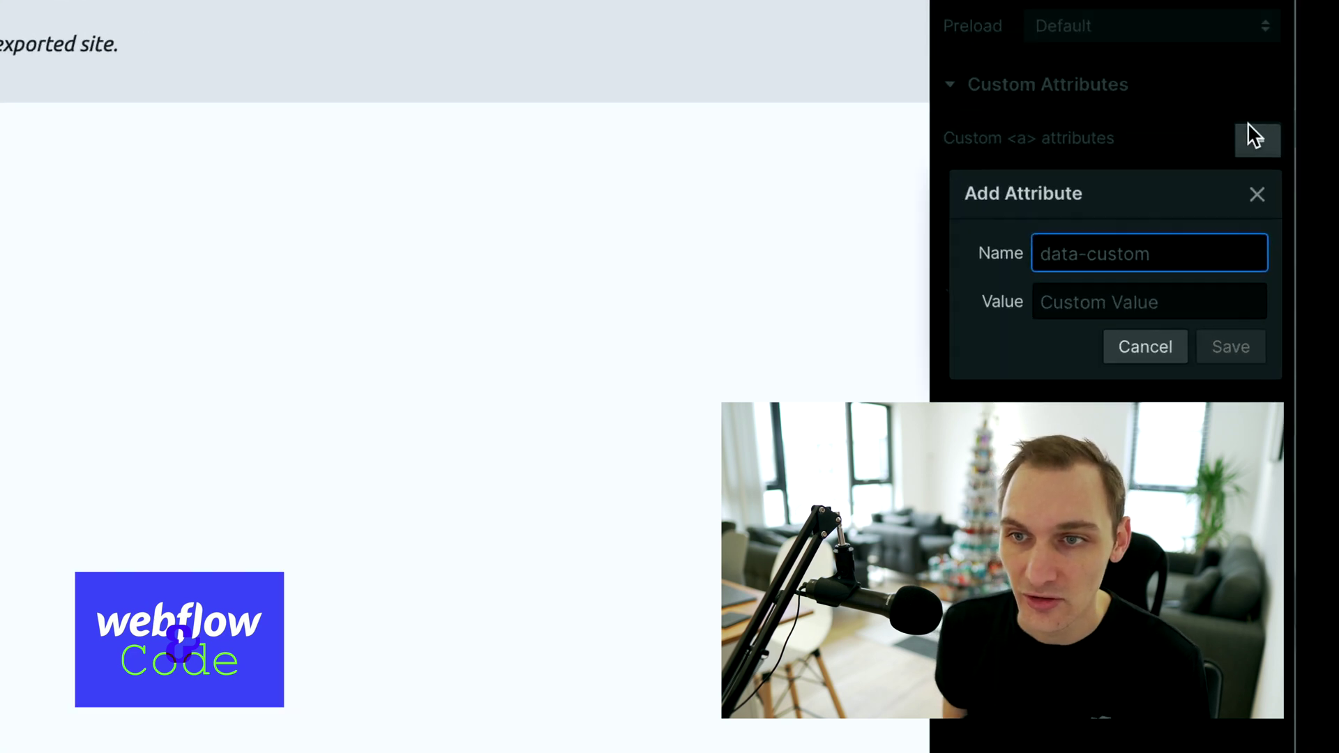
{"action": "type", "text": "aria-selected"}
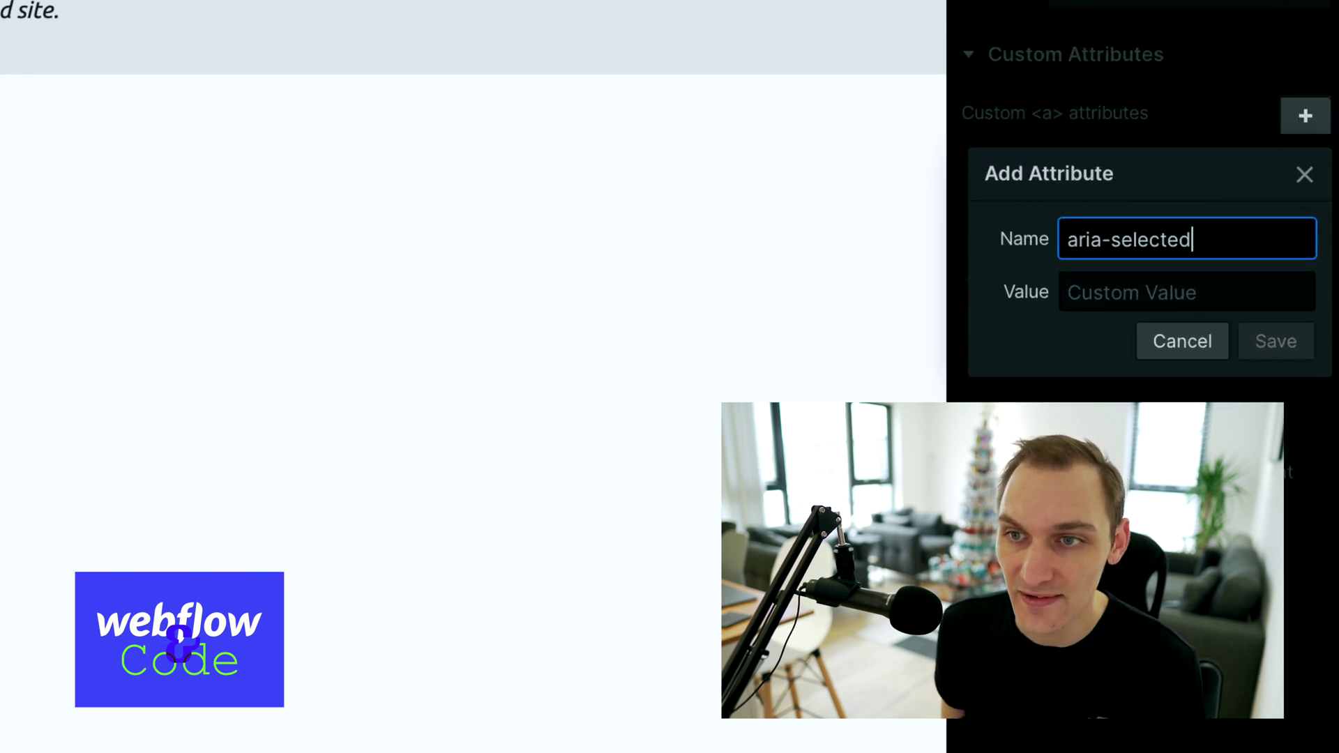
{"action": "key", "text": "Tab"}
{"action": "type", "text": "s"}
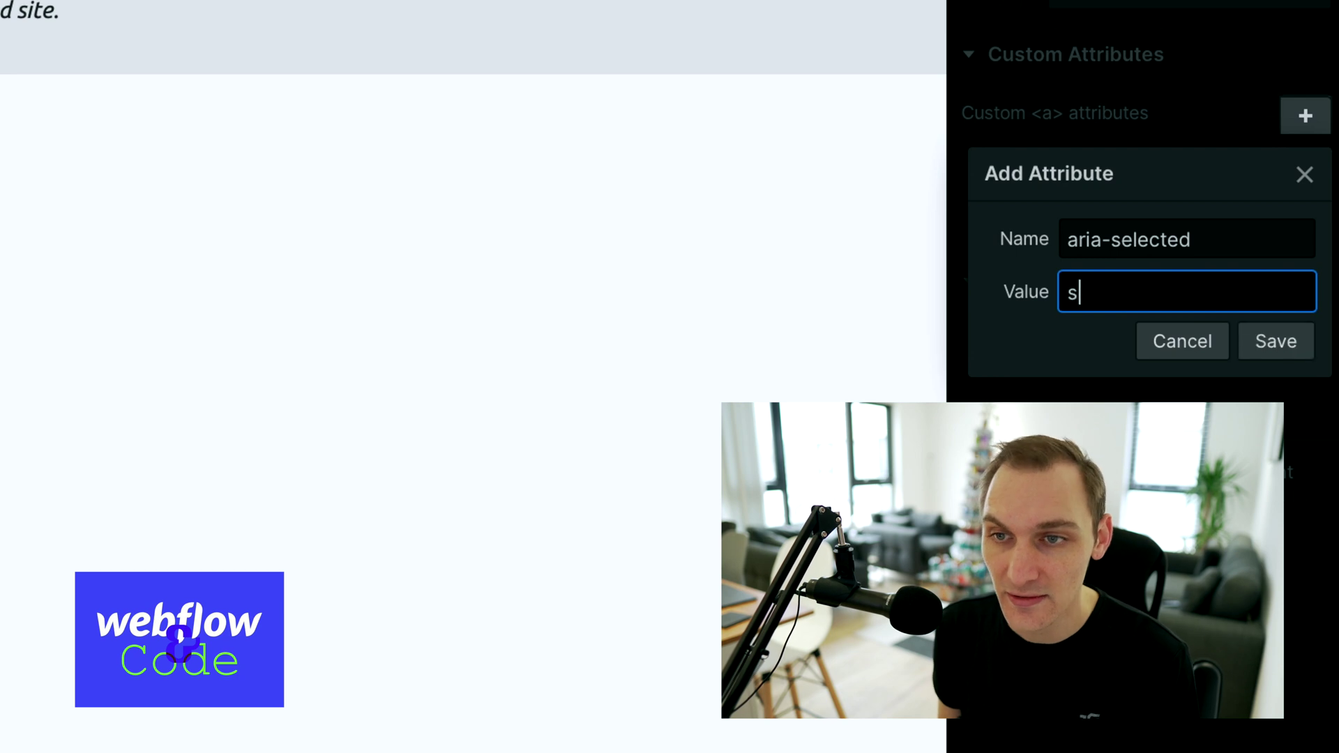
{"action": "type", "text": "e"}
{"action": "key", "text": "BackSpace"}
{"action": "key", "text": "BackSpace"}
{"action": "type", "text": "true"}
{"action": "key", "text": "Return"}
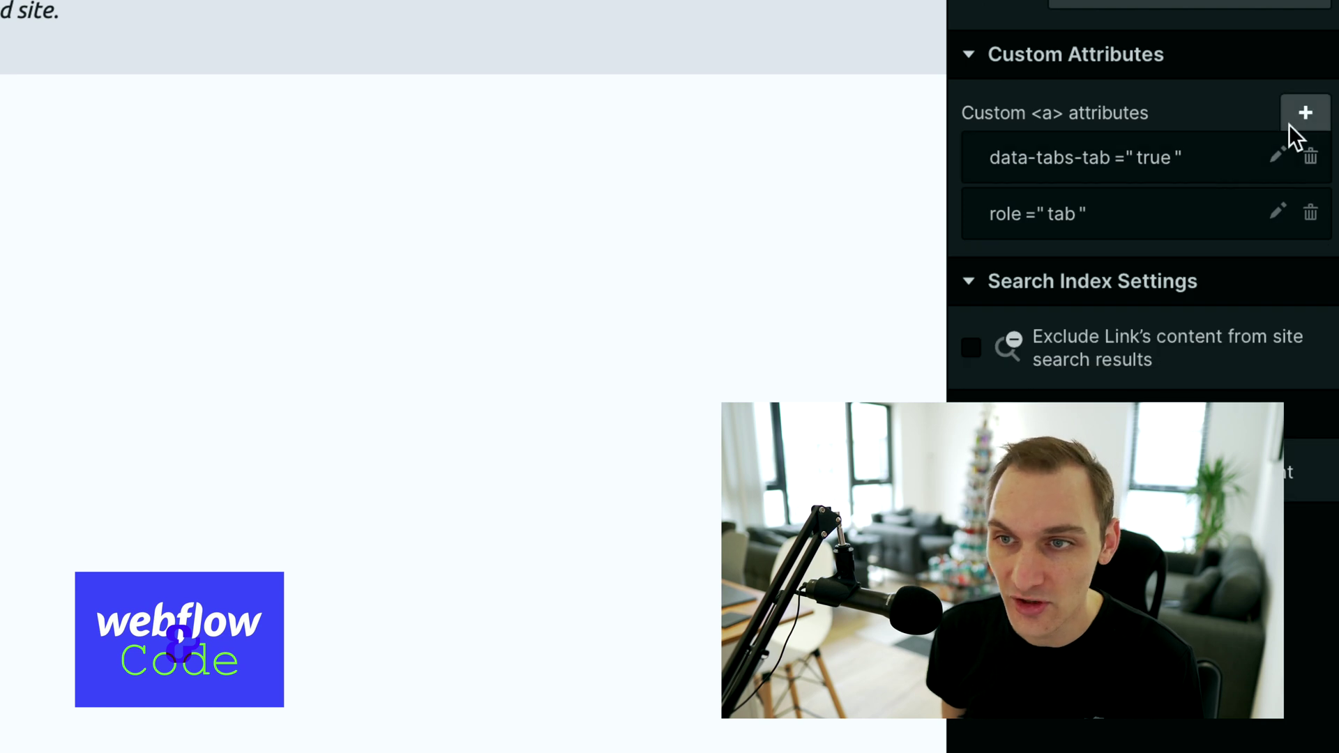
Add the custom attribute aria-selected with the value false to the second Tabs Link.
{"action": "left_click", "coordinate": [1291, 121]}
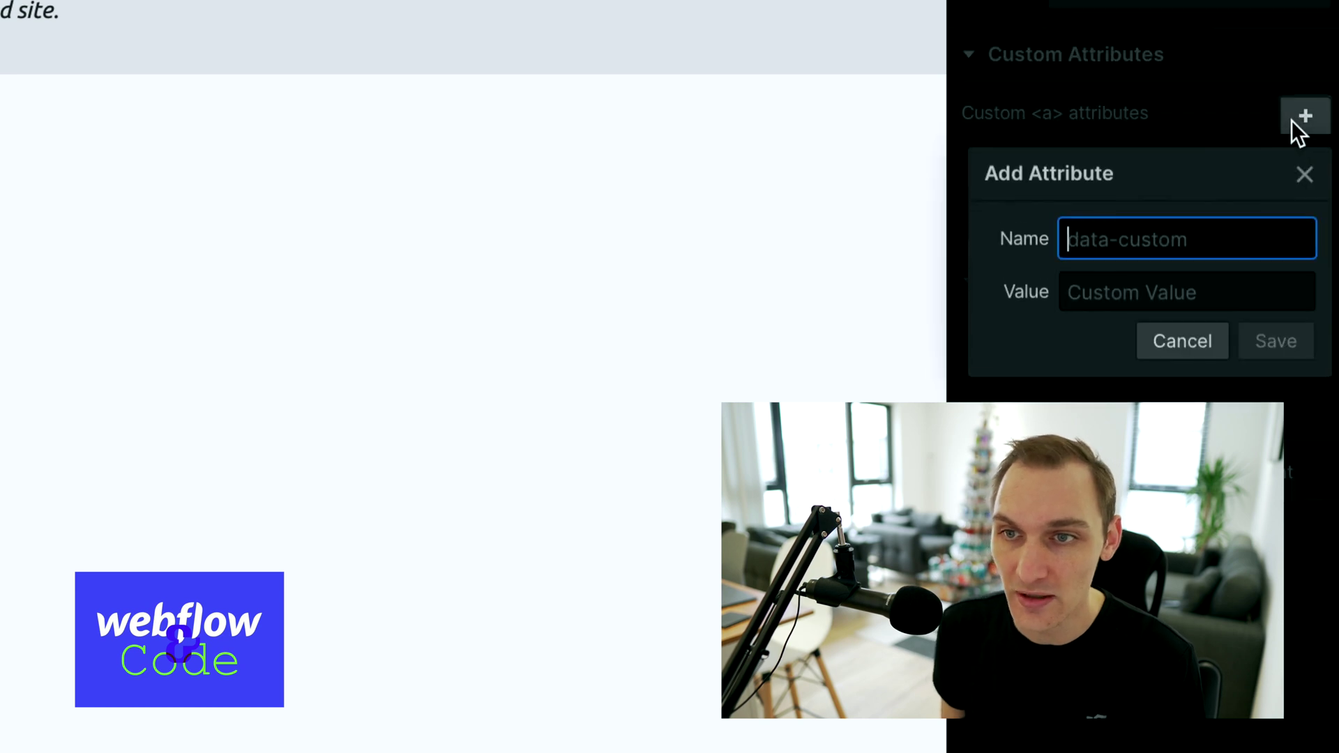
{"action": "type", "text": "aria-selected"}
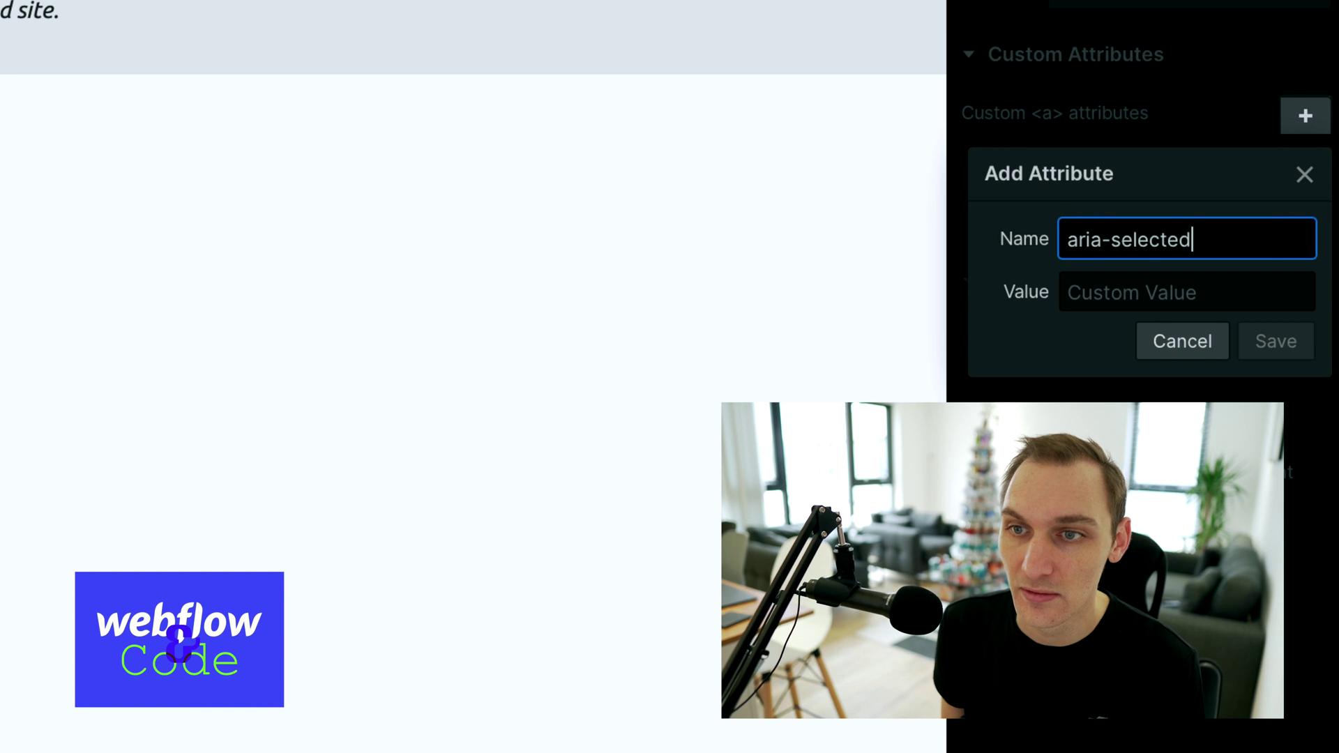
{"action": "key", "text": "Tab"}
{"action": "type", "text": "false"}
{"action": "key", "text": "Return"}
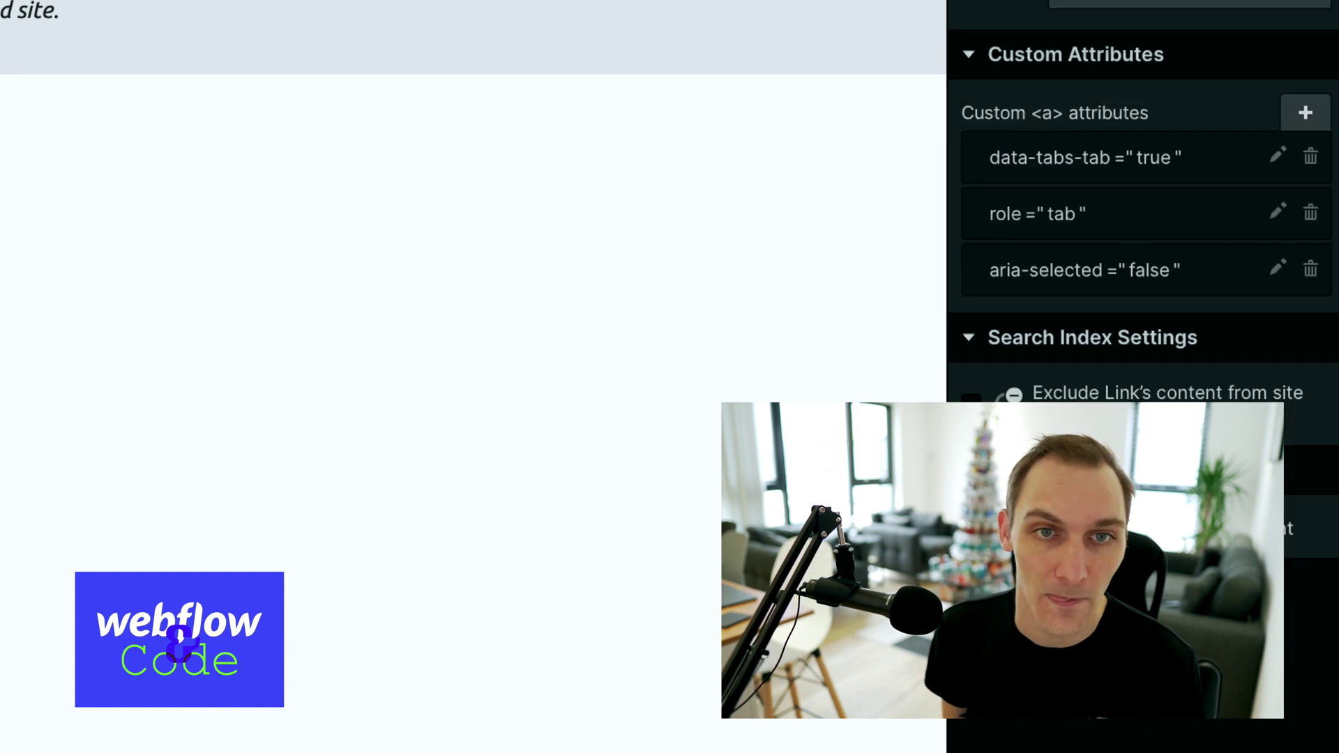
Add the custom attribute aria-selected with the value false to the third Tabs Link.
{"action": "key", "text": "ctrl+z"}
{"action": "left_click", "coordinate": [1308, 116]}
{"action": "type", "text": "ar"}
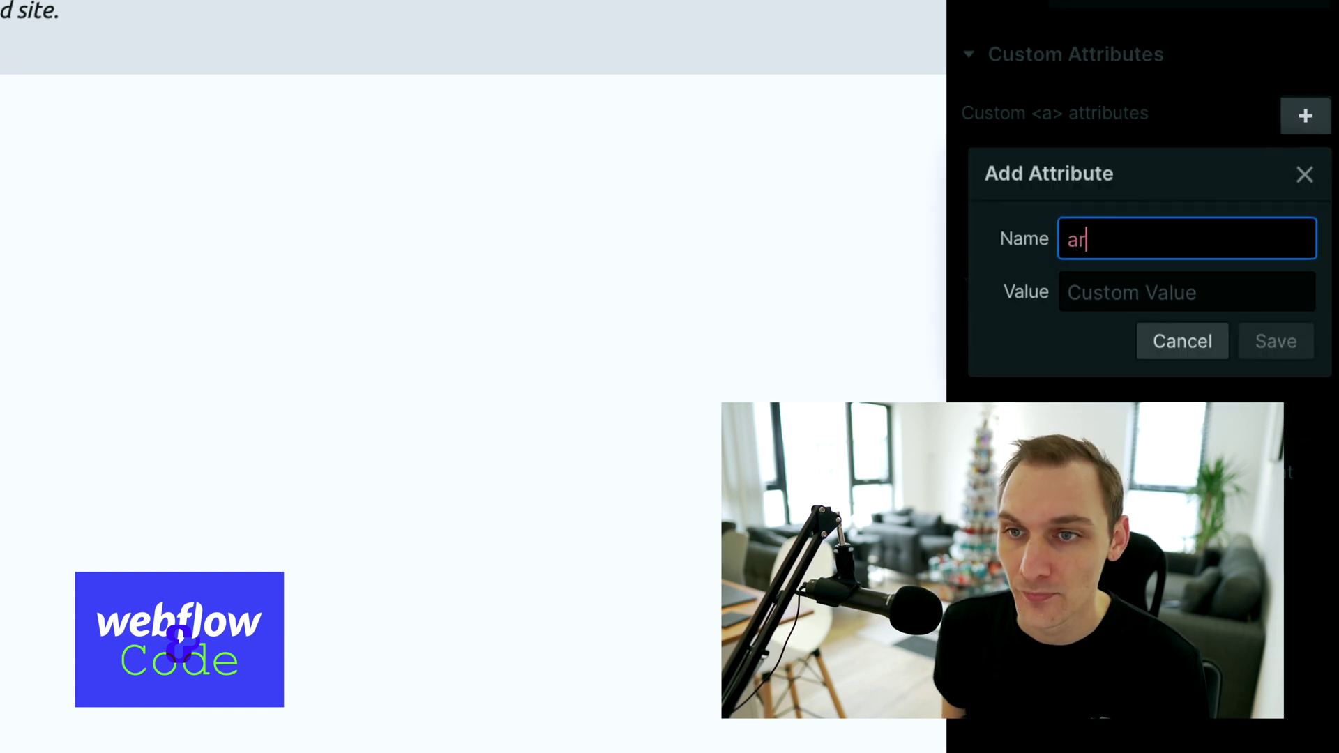
{"action": "type", "text": "ia-selected"}
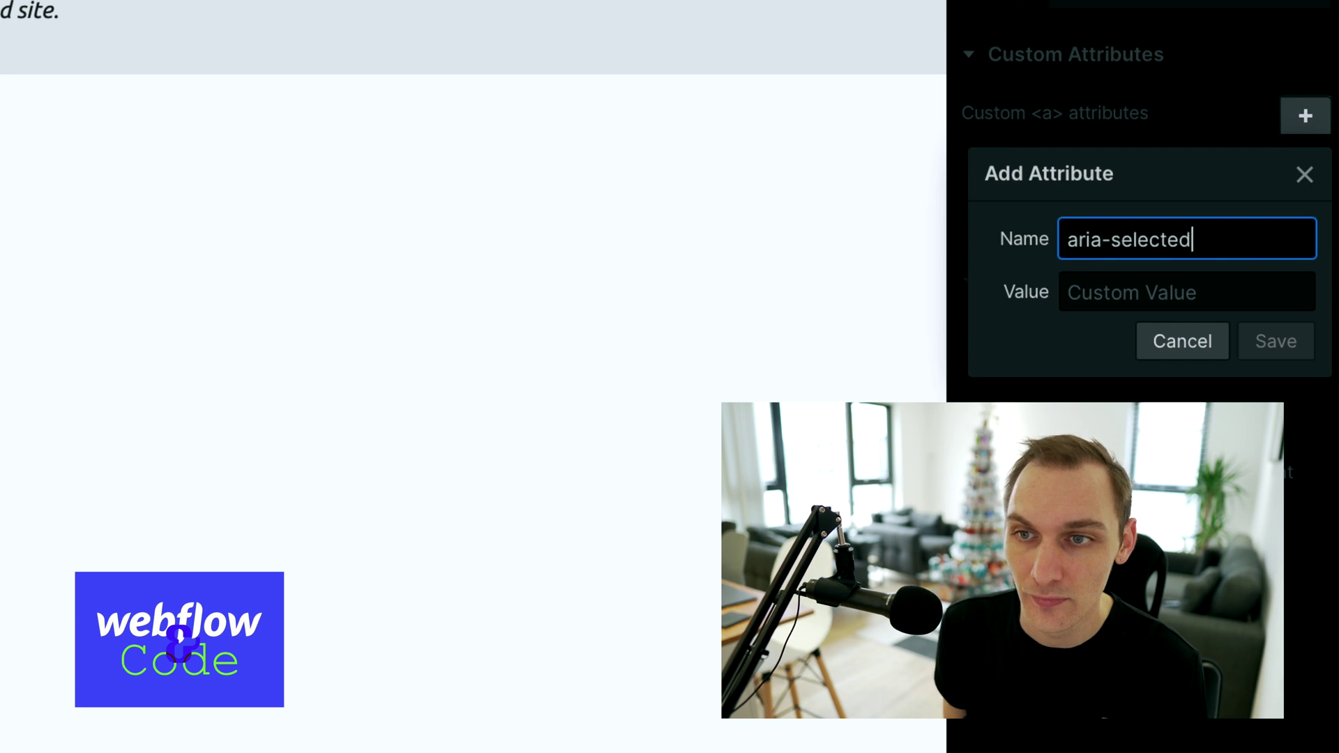
{"action": "key", "text": "Tab"}
{"action": "type", "text": "false"}
{"action": "key", "text": "Return"}
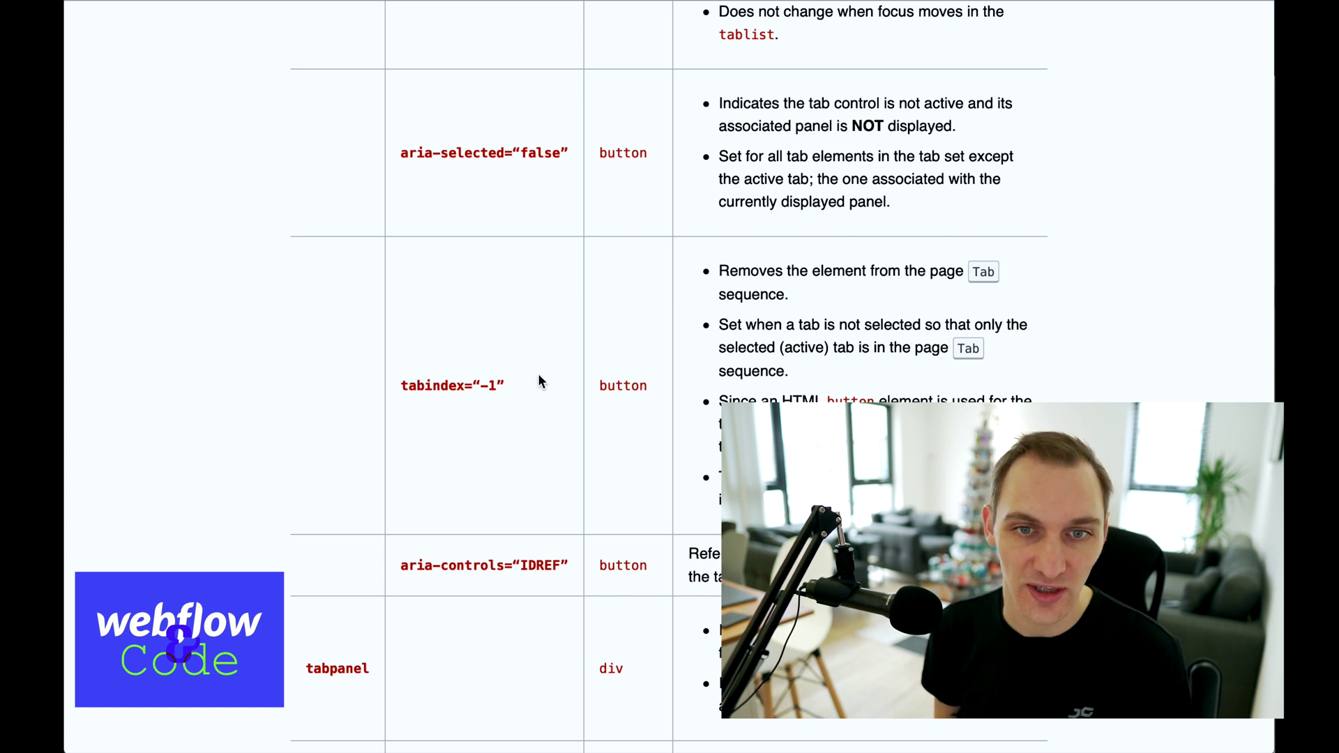
Look up aria-controls in the ARIA table and add it to the first Tabs Link with the first Tab Body's ID, tab-1, as value.
{"action": "scroll", "coordinate": [472, 501], "scroll_direction": "down", "scroll_amount": 3}
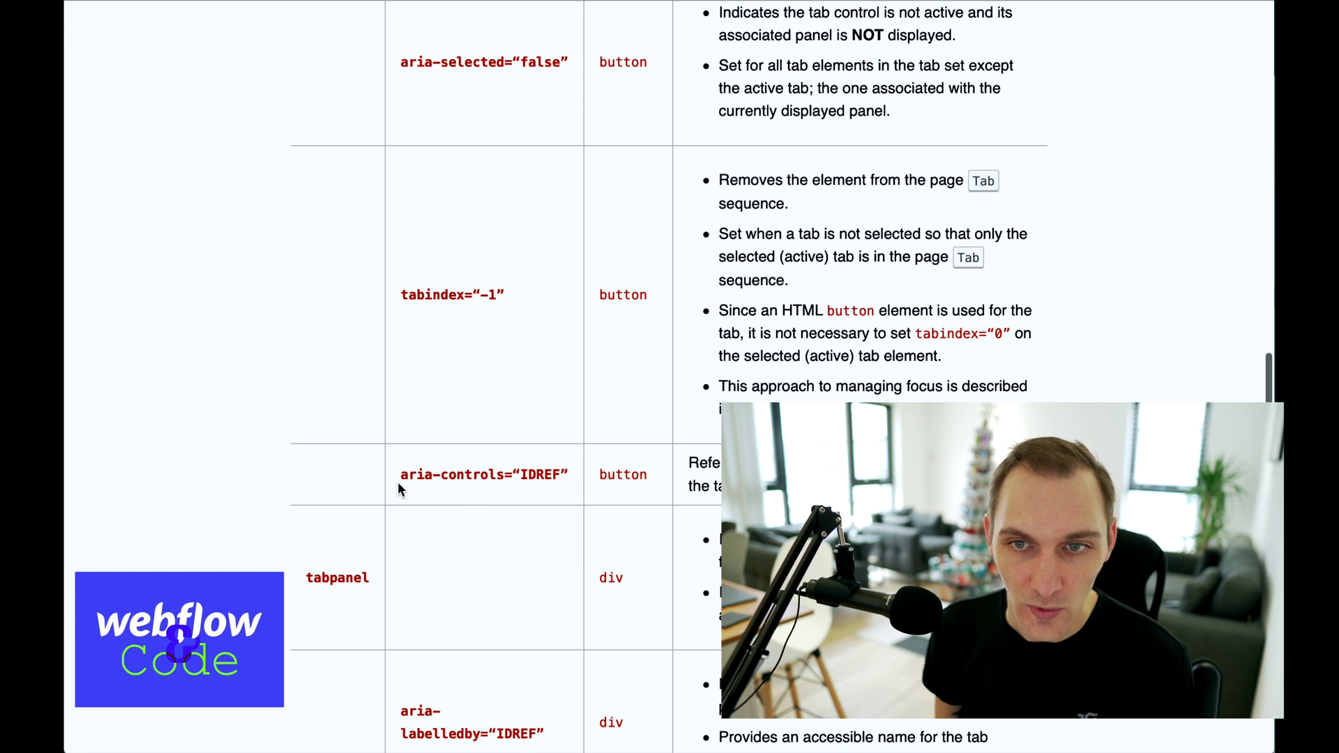
{"action": "left_click_drag", "start_coordinate": [407, 477], "coordinate": [507, 481]}
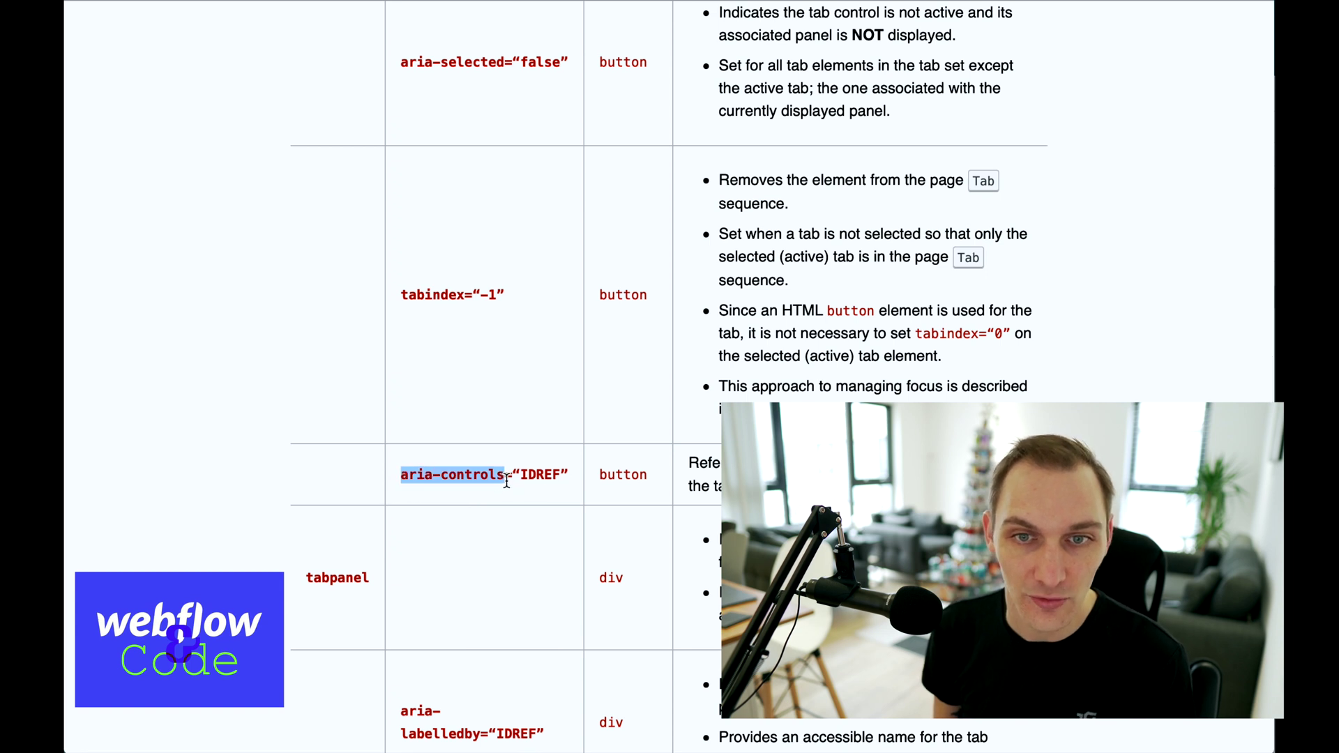
{"action": "double_click", "coordinate": [492, 481]}
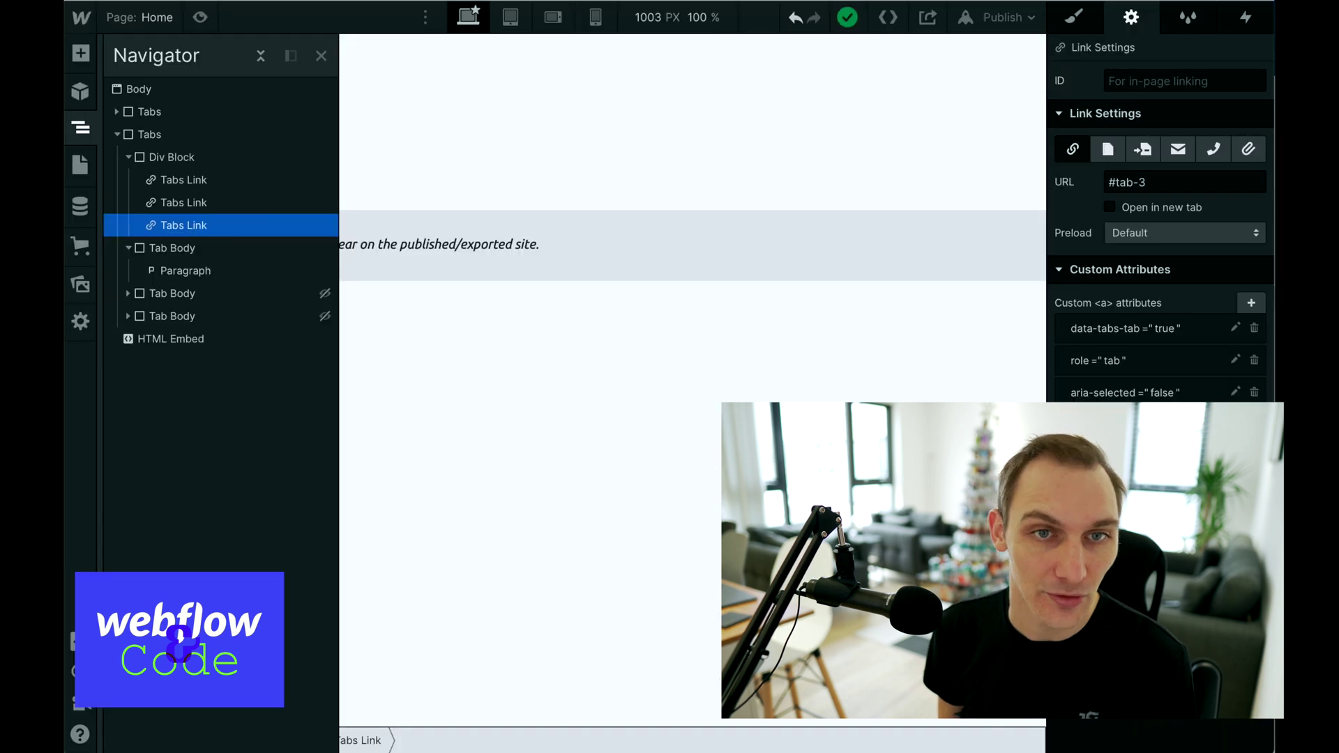
{"action": "left_click", "coordinate": [128, 247]}
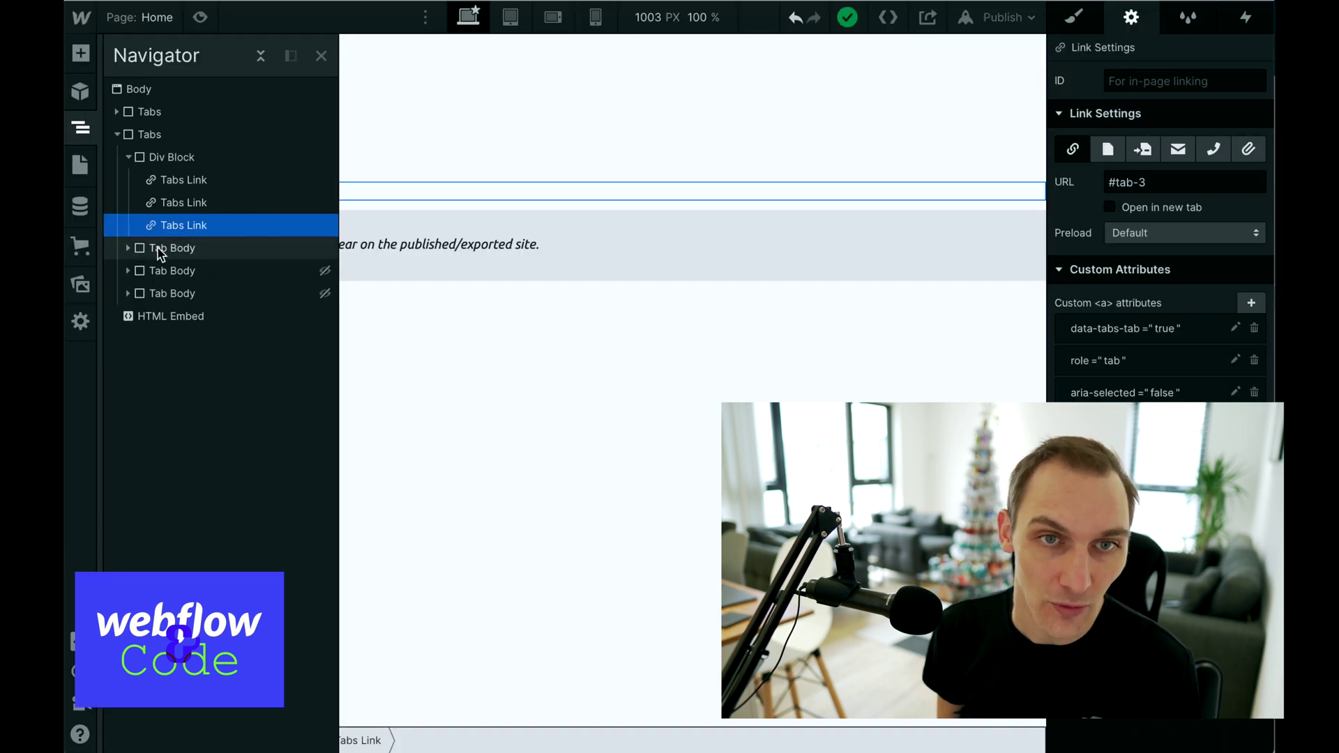
{"action": "left_click", "coordinate": [161, 248]}
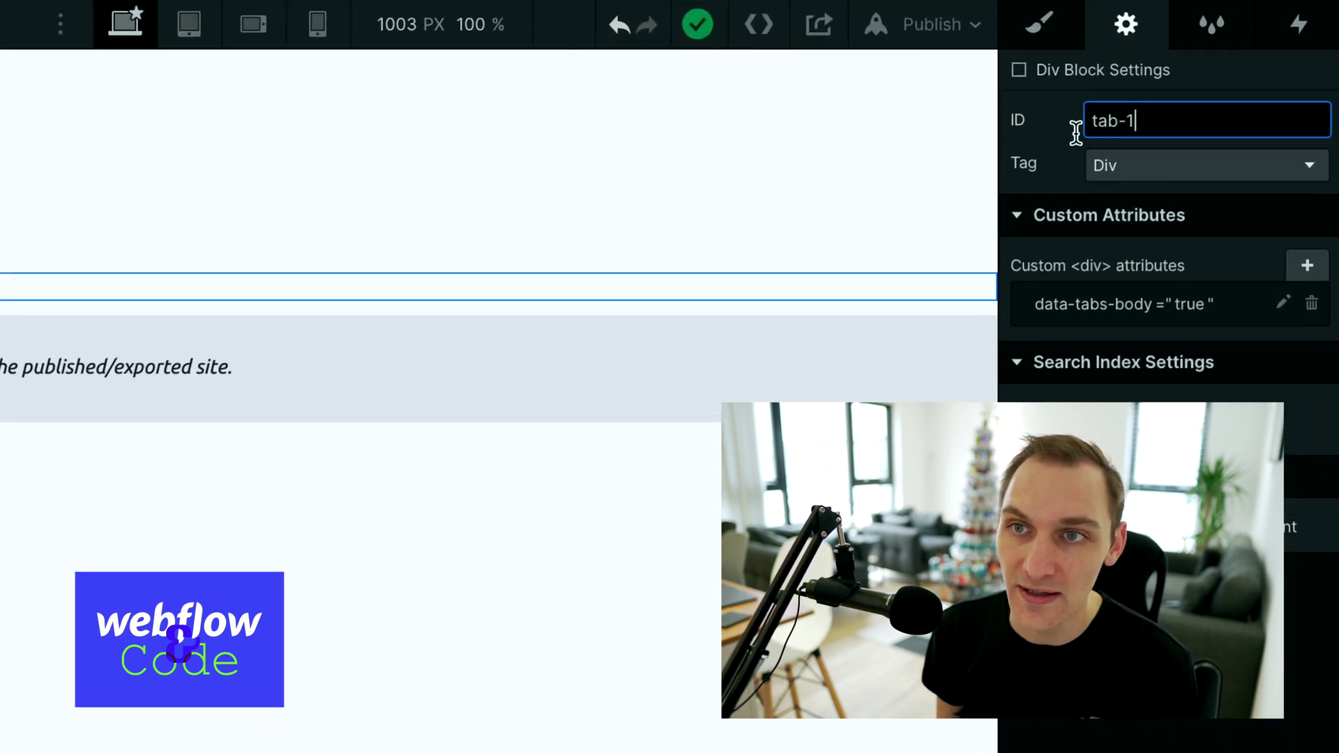
{"action": "left_click_drag", "start_coordinate": [1100, 86], "coordinate": [1141, 87]}
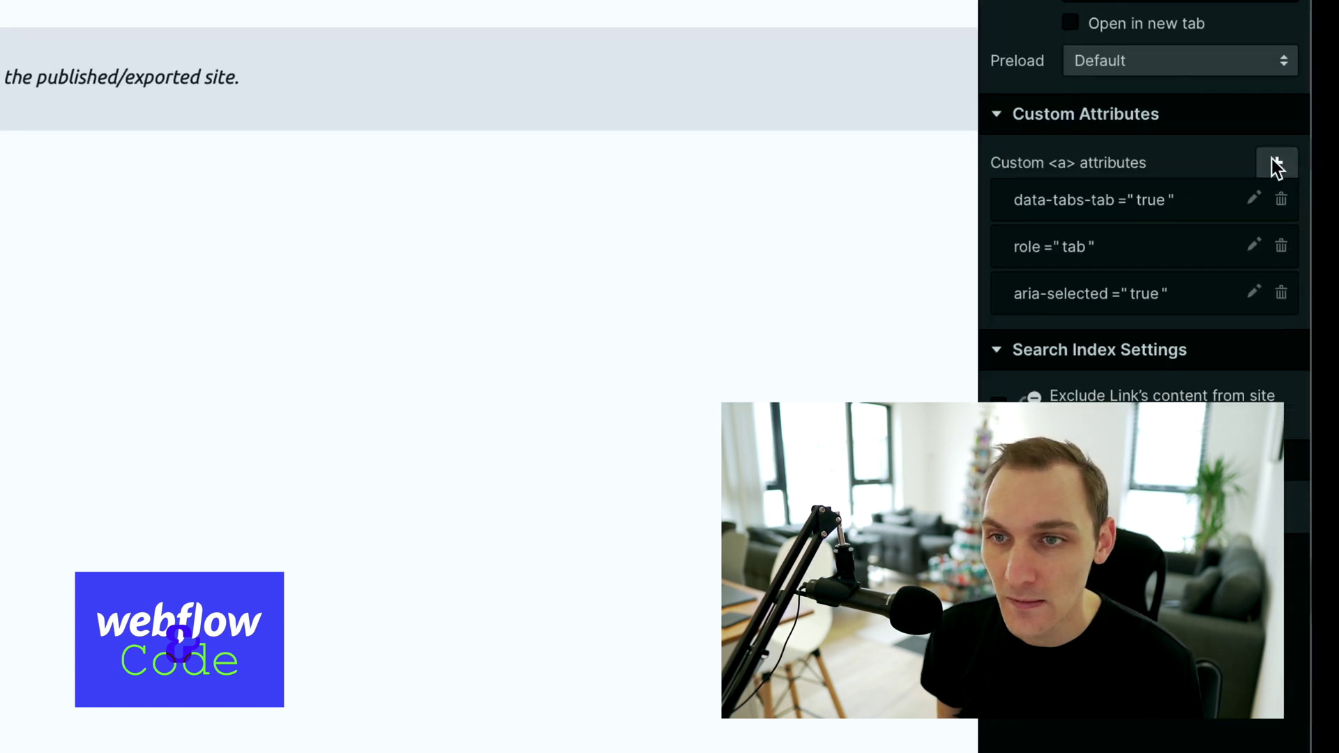
{"action": "left_click", "coordinate": [1284, 460]}
{"action": "type", "text": "aria-controls"}
{"action": "key", "text": "Tab"}
{"action": "type", "text": "tab-1"}
{"action": "key", "text": "Return"}
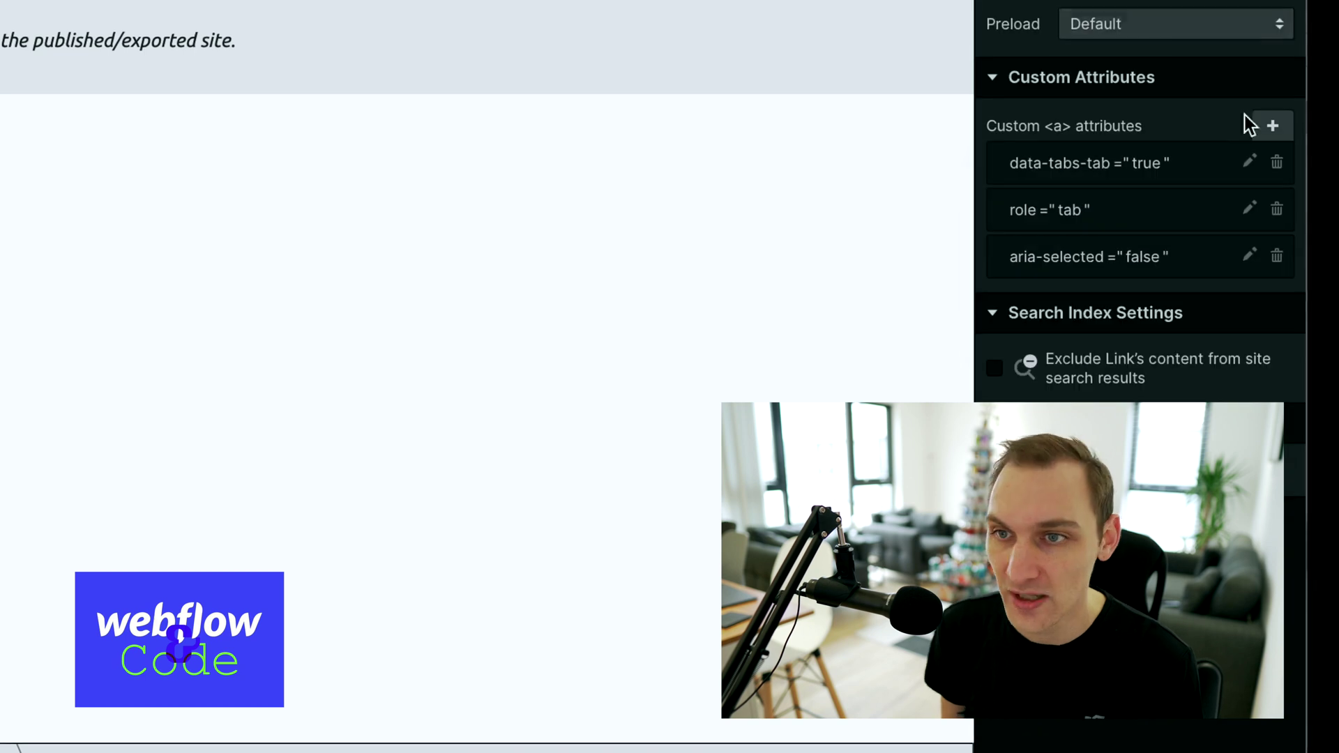
Add the custom attribute aria-controls with the value tab-3 to the third Tabs Link.
{"action": "left_click", "coordinate": [1276, 127]}
{"action": "type", "text": "aria-"}
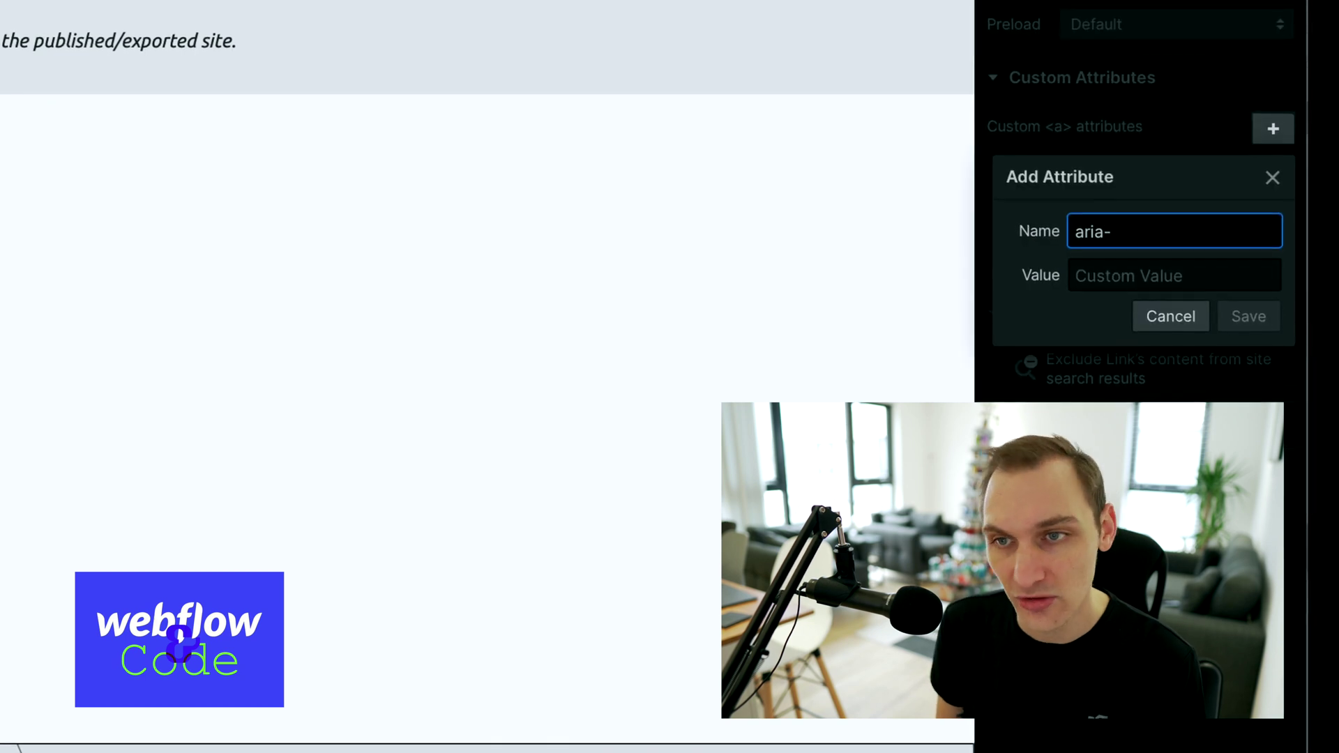
{"action": "type", "text": "controls"}
{"action": "key", "text": "Tab"}
{"action": "type", "text": "tab-3"}
{"action": "key", "text": "Return"}
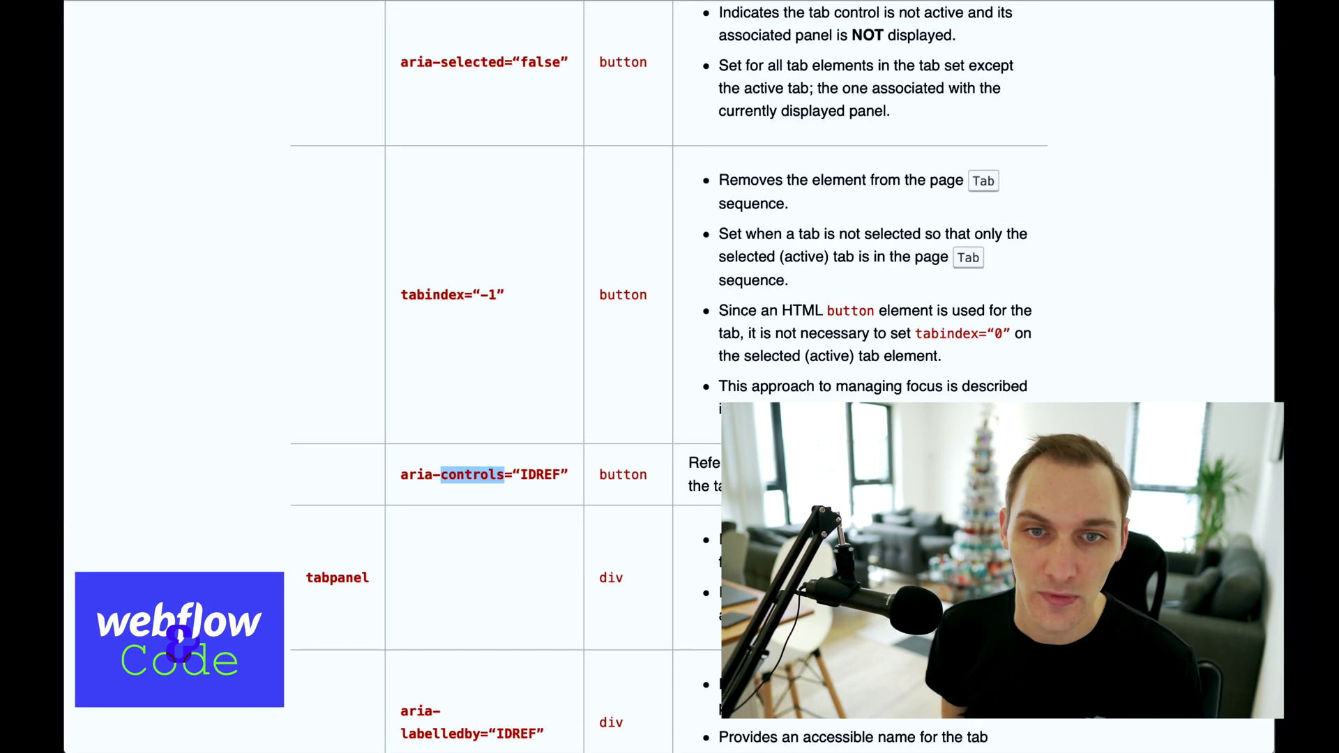
Look up the tabpanel role in the ARIA table and add the custom attribute role with the value tabpanel to the first Tab Body.
{"action": "scroll", "coordinate": [598, 599], "scroll_direction": "down", "scroll_amount": 6}
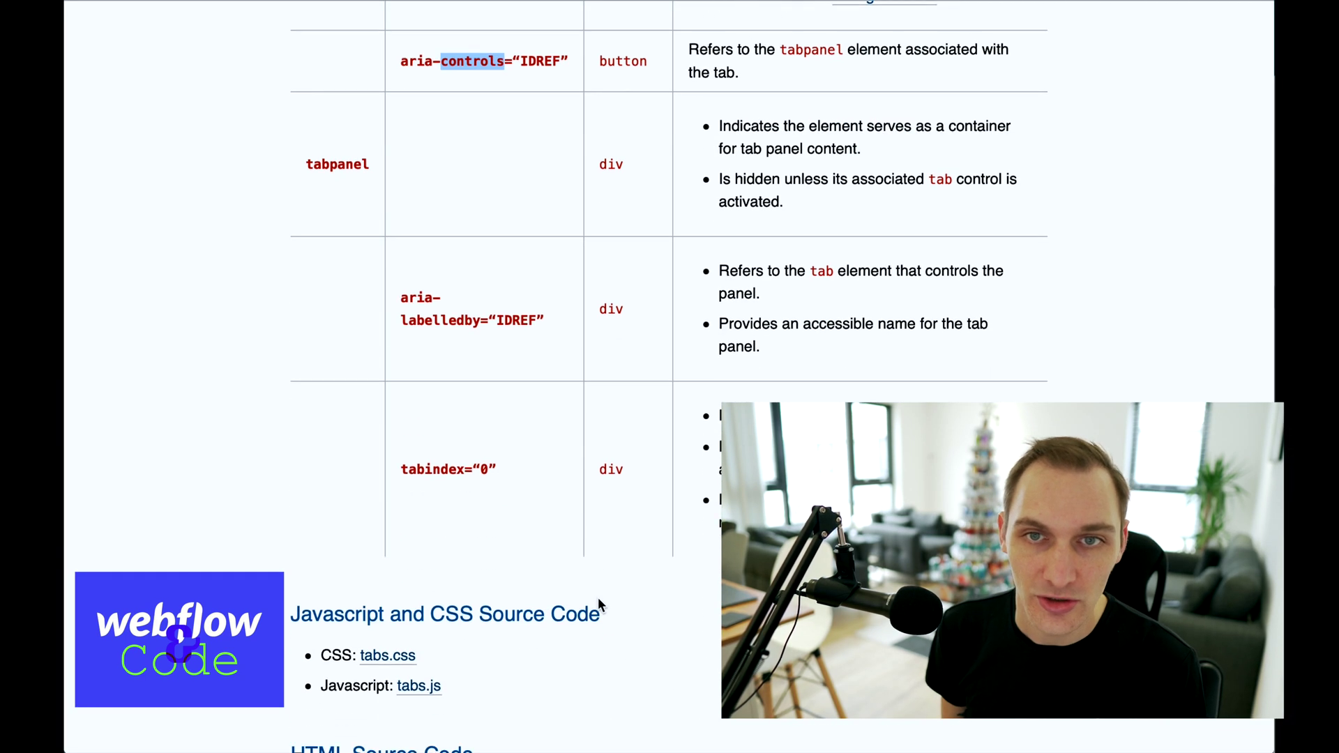
{"action": "double_click", "coordinate": [334, 183]}
{"action": "mouse_move", "coordinate": [318, 1]}
{"action": "left_click", "coordinate": [318, 1]}
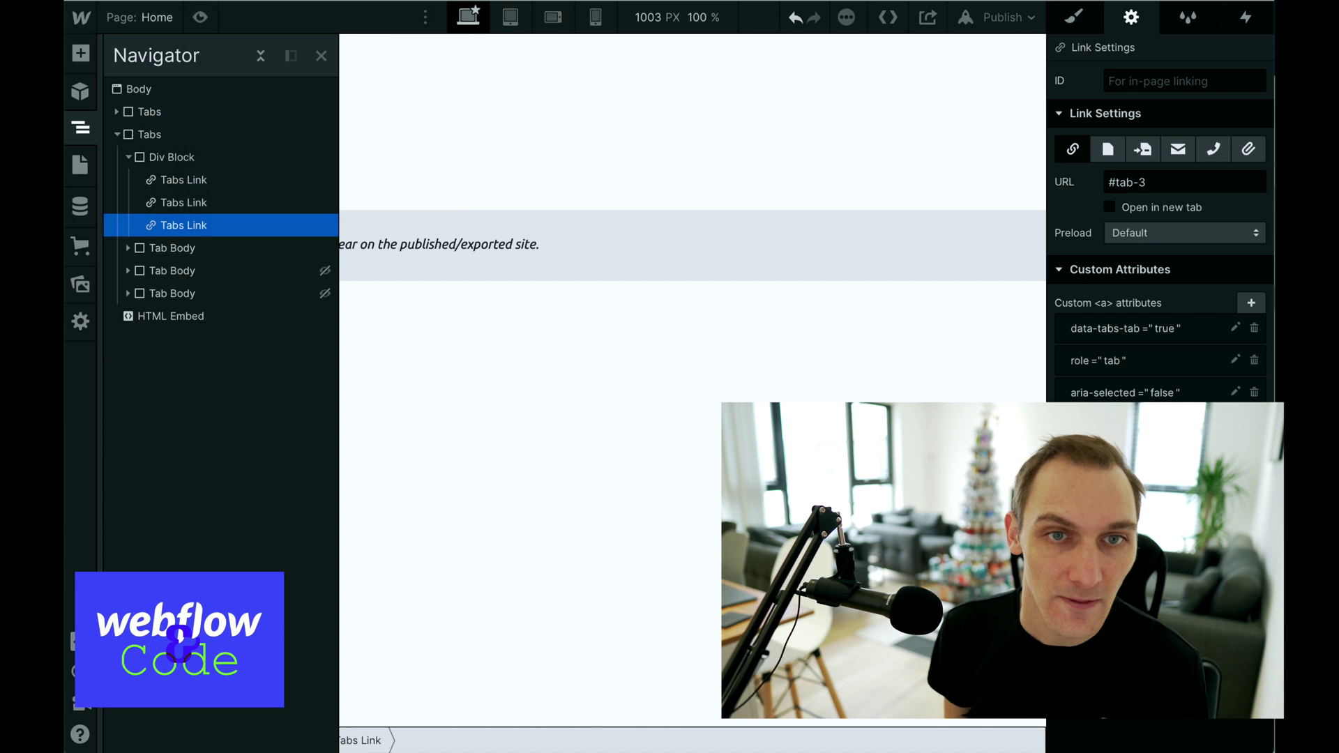
{"action": "left_click", "coordinate": [186, 250]}
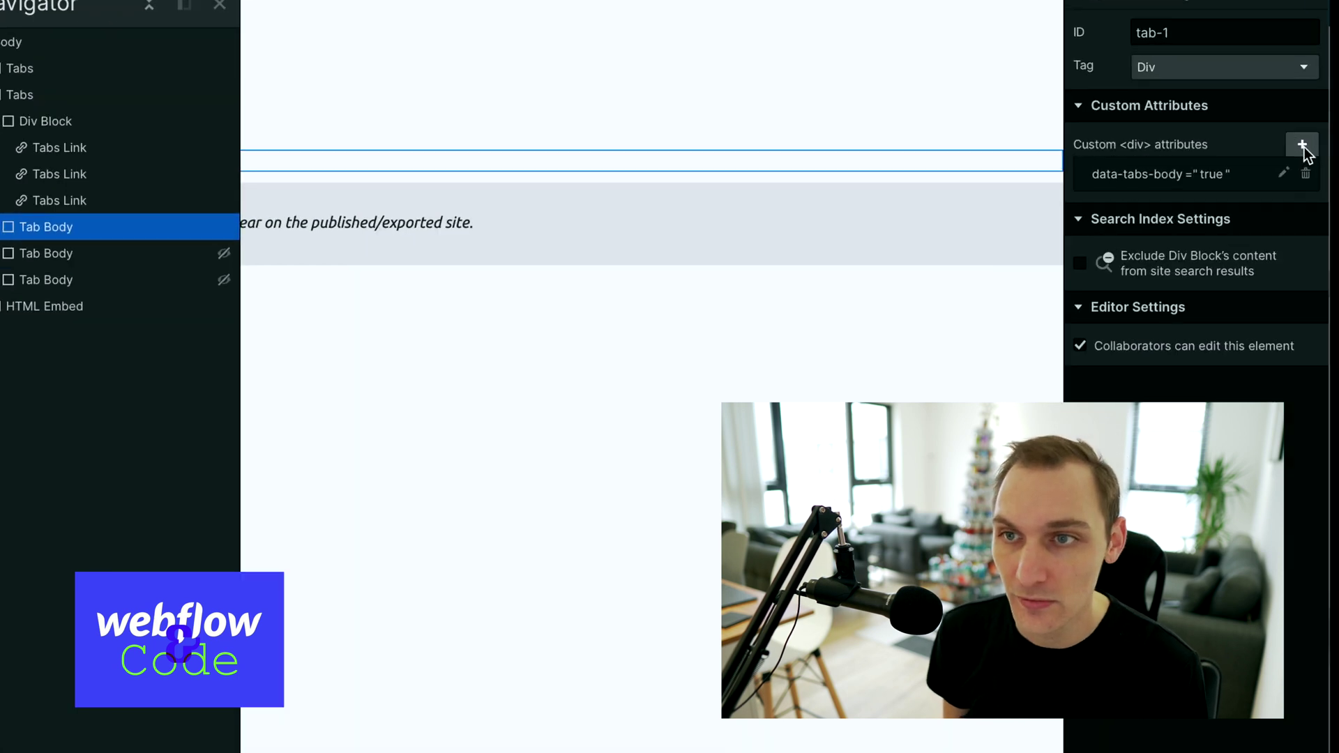
{"action": "left_click", "coordinate": [1252, 177]}
{"action": "type", "text": "role"}
{"action": "key", "text": "Tab"}
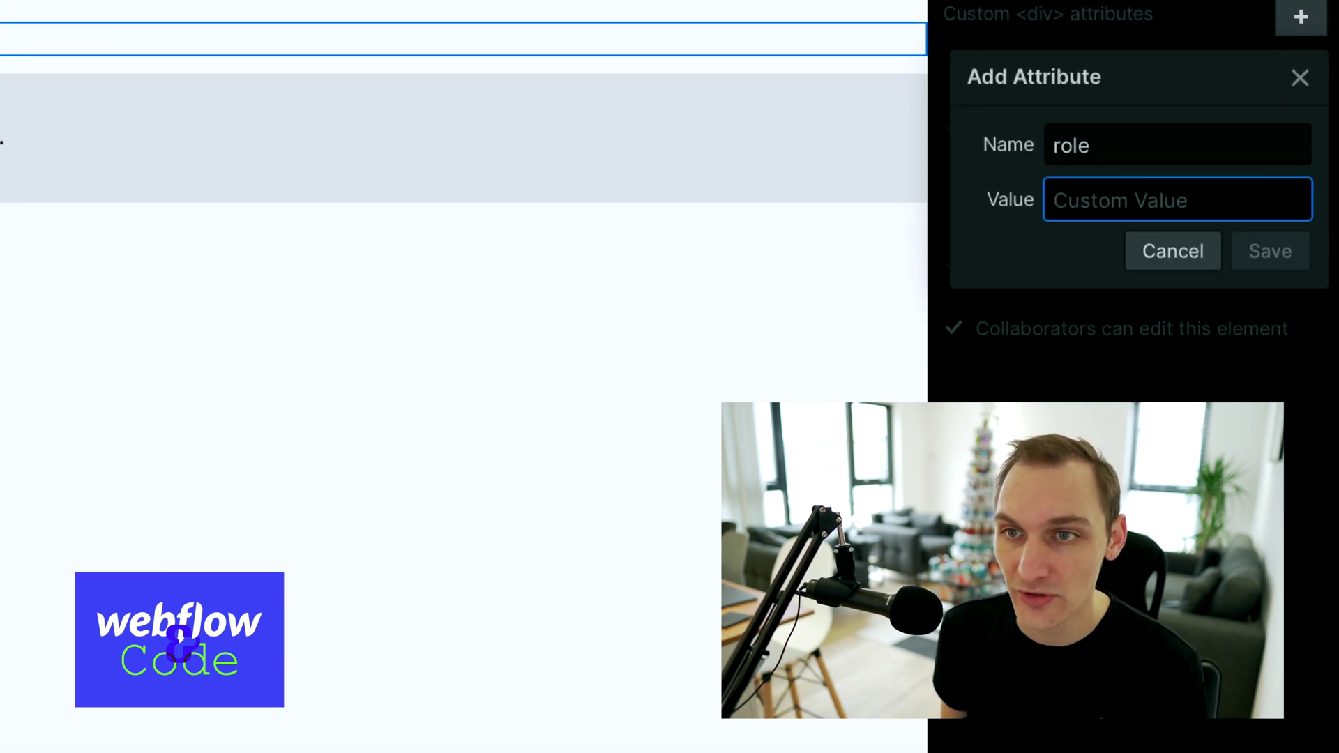
{"action": "type", "text": "tabpanel"}
{"action": "left_click", "coordinate": [1283, 250]}
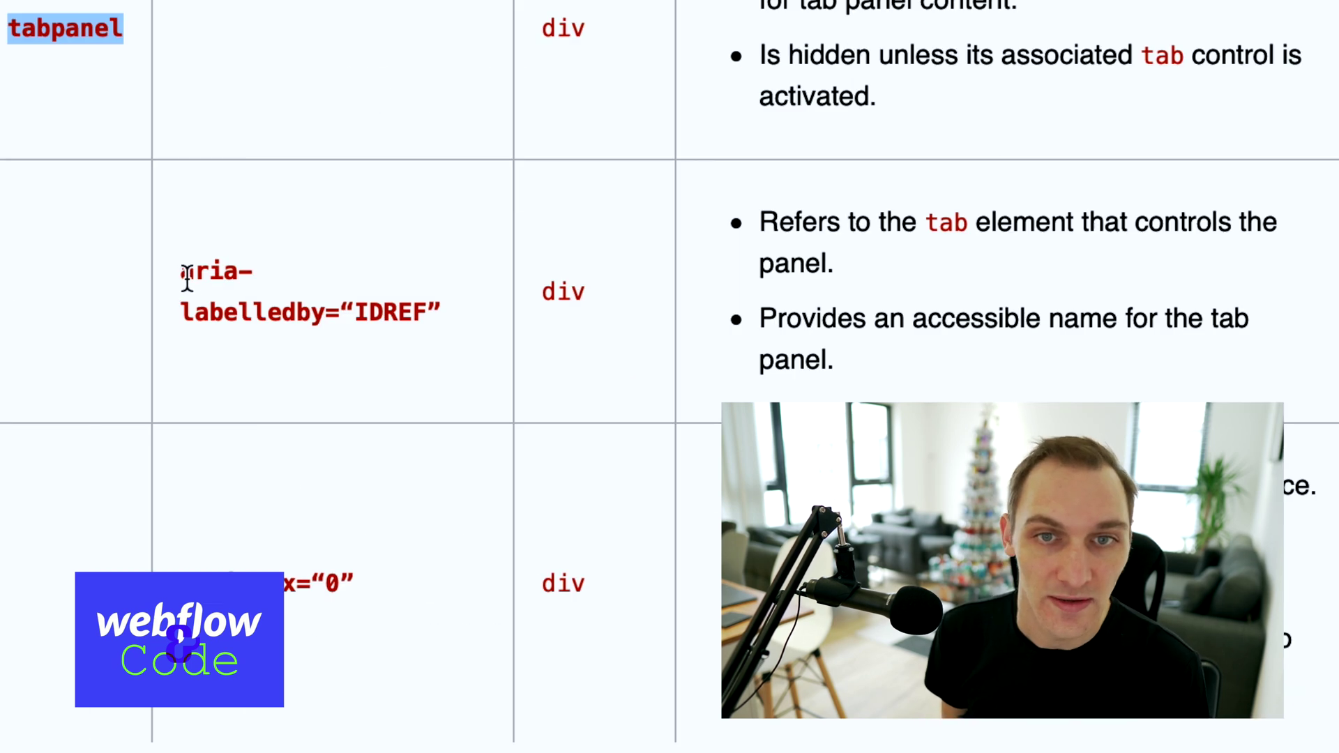
Check the aria-labelledby entry in the ARIA table and set the first Tabs Link's ID to tablink-1.
{"action": "left_click_drag", "start_coordinate": [185, 273], "coordinate": [463, 325]}
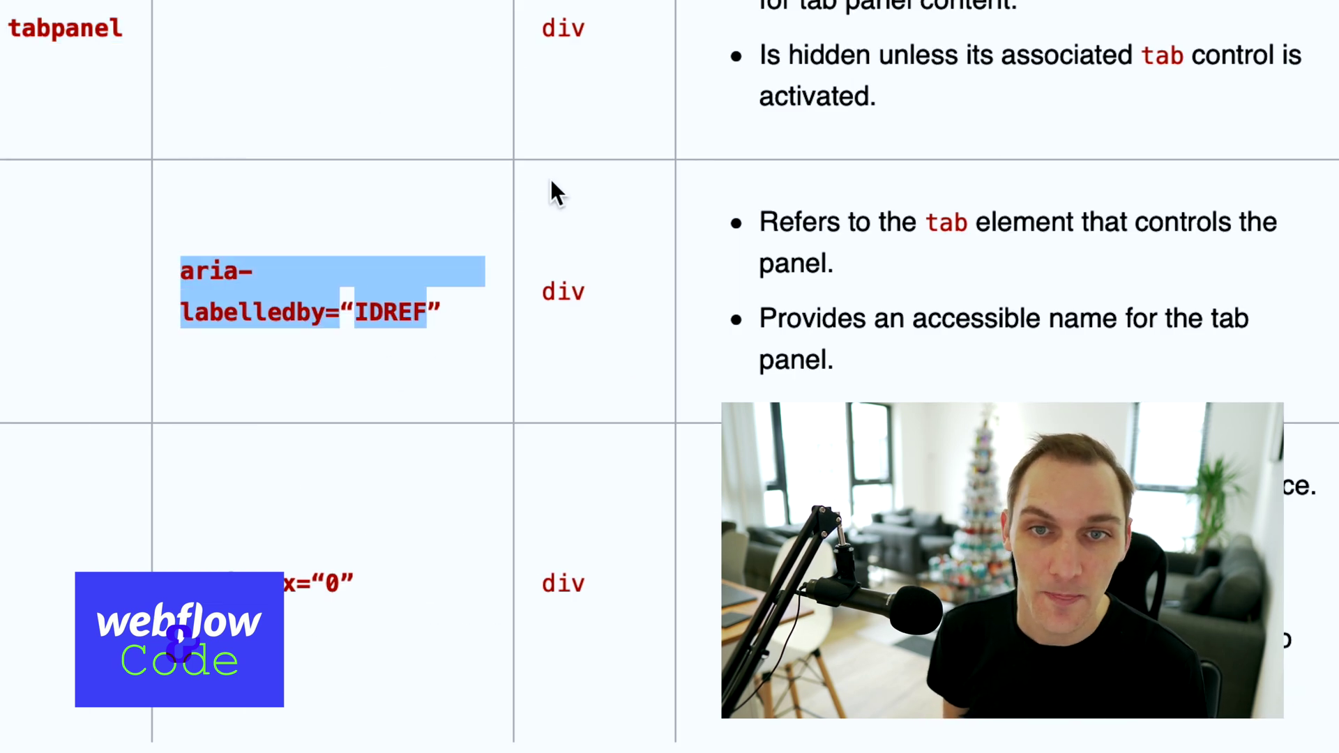
{"action": "double_click", "coordinate": [404, 321]}
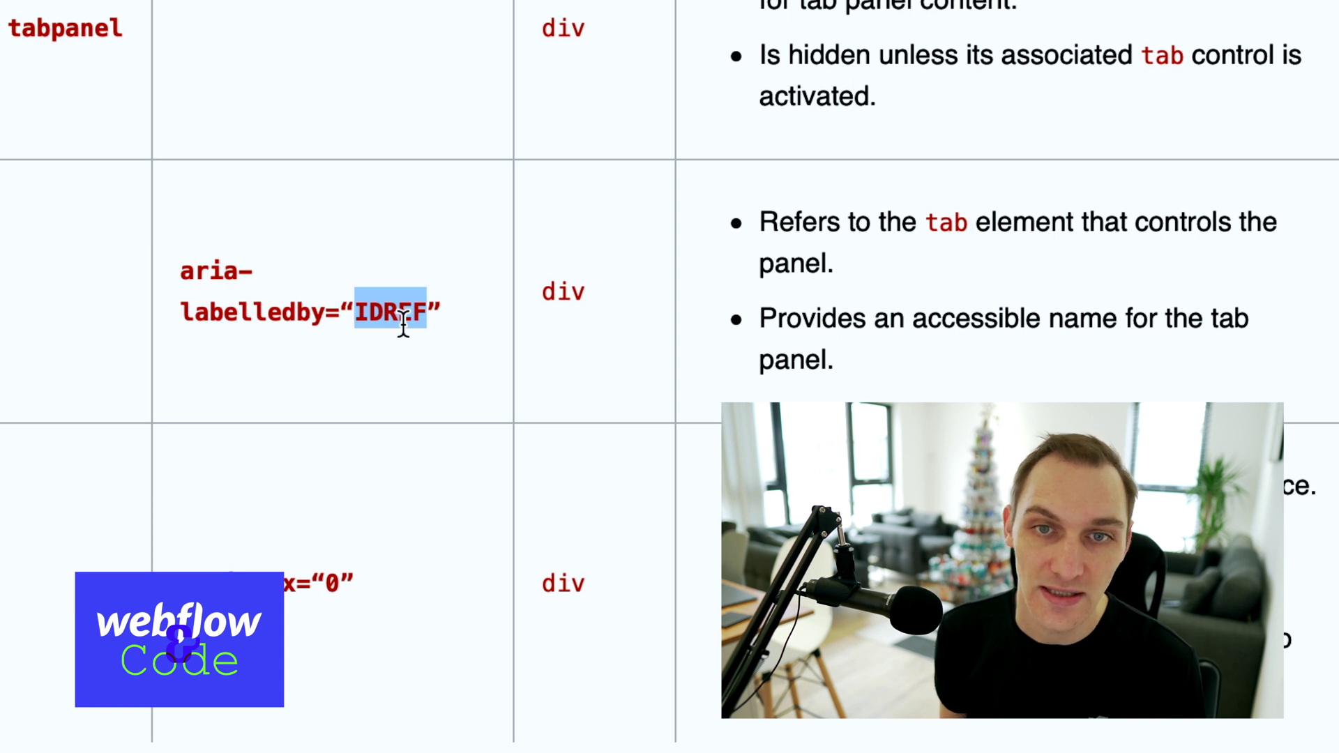
{"action": "left_click", "coordinate": [403, 322]}
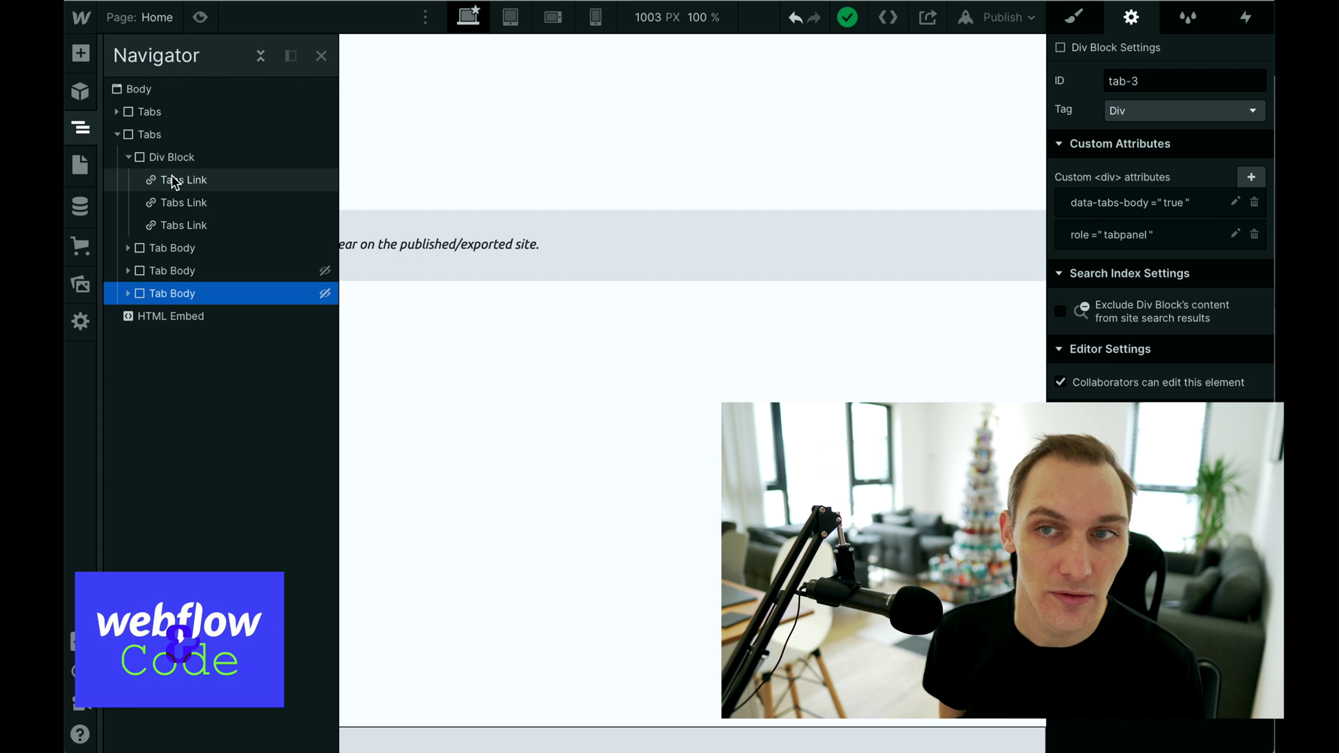
{"action": "left_click", "coordinate": [173, 180]}
{"action": "left_click", "coordinate": [1183, 83]}
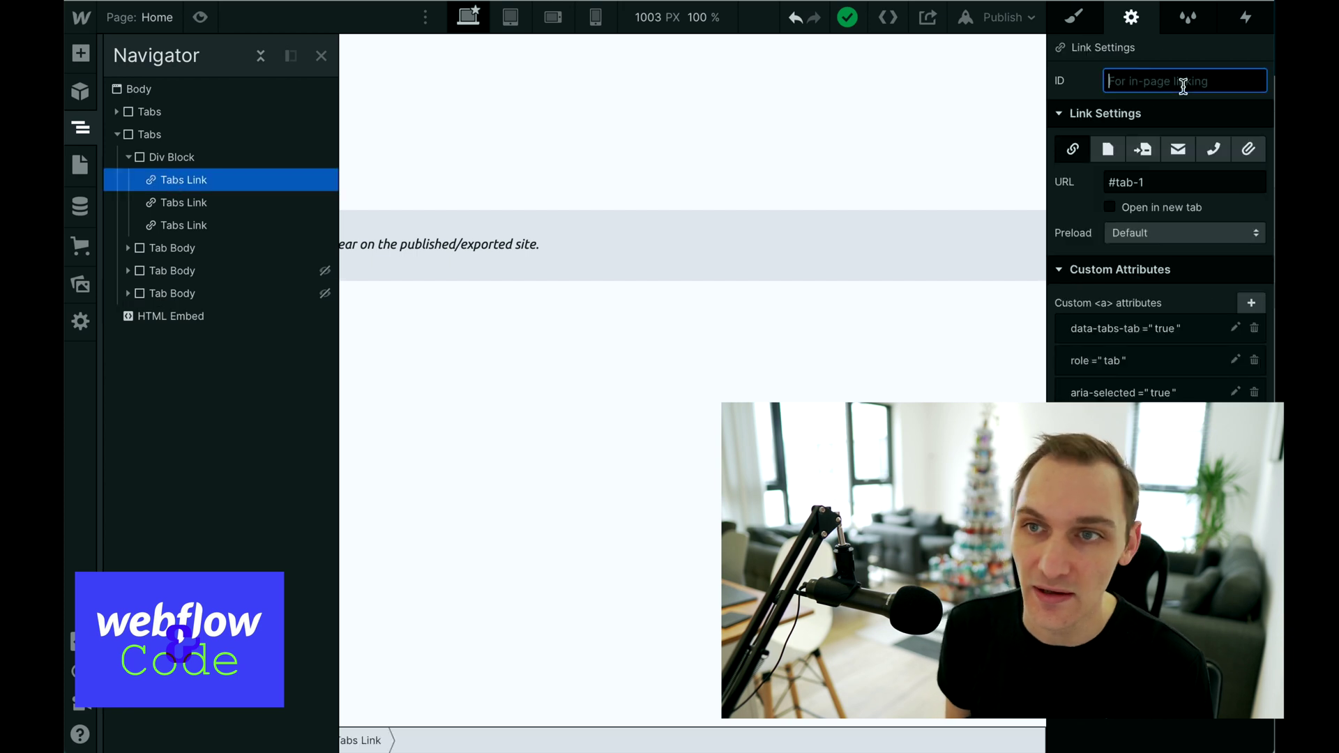
{"action": "type", "text": "tab"}
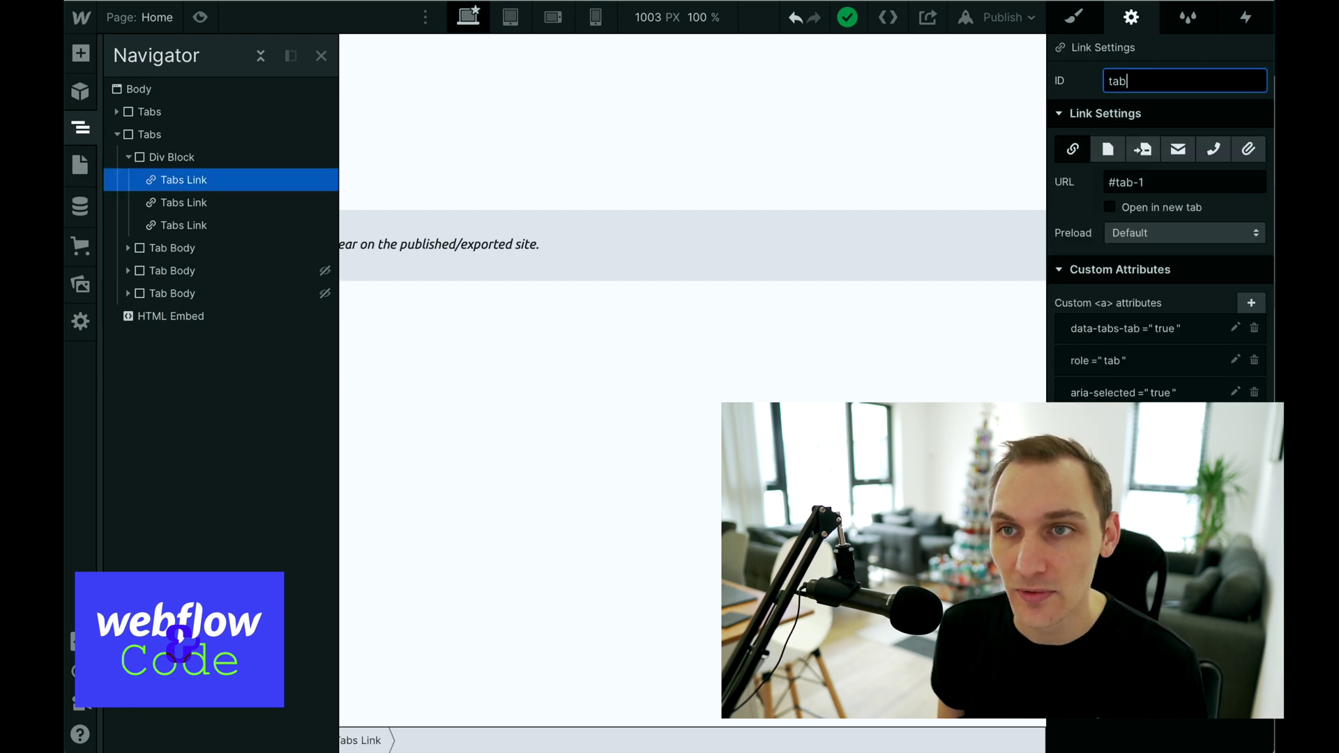
{"action": "type", "text": "link-1"}
Give the second Tabs Link a matching tablink ID and set the third Tabs Link's ID to tablink-3.
{"action": "left_click", "coordinate": [189, 203]}
{"action": "triple_click", "coordinate": [1184, 80]}
{"action": "type", "text": "t"}
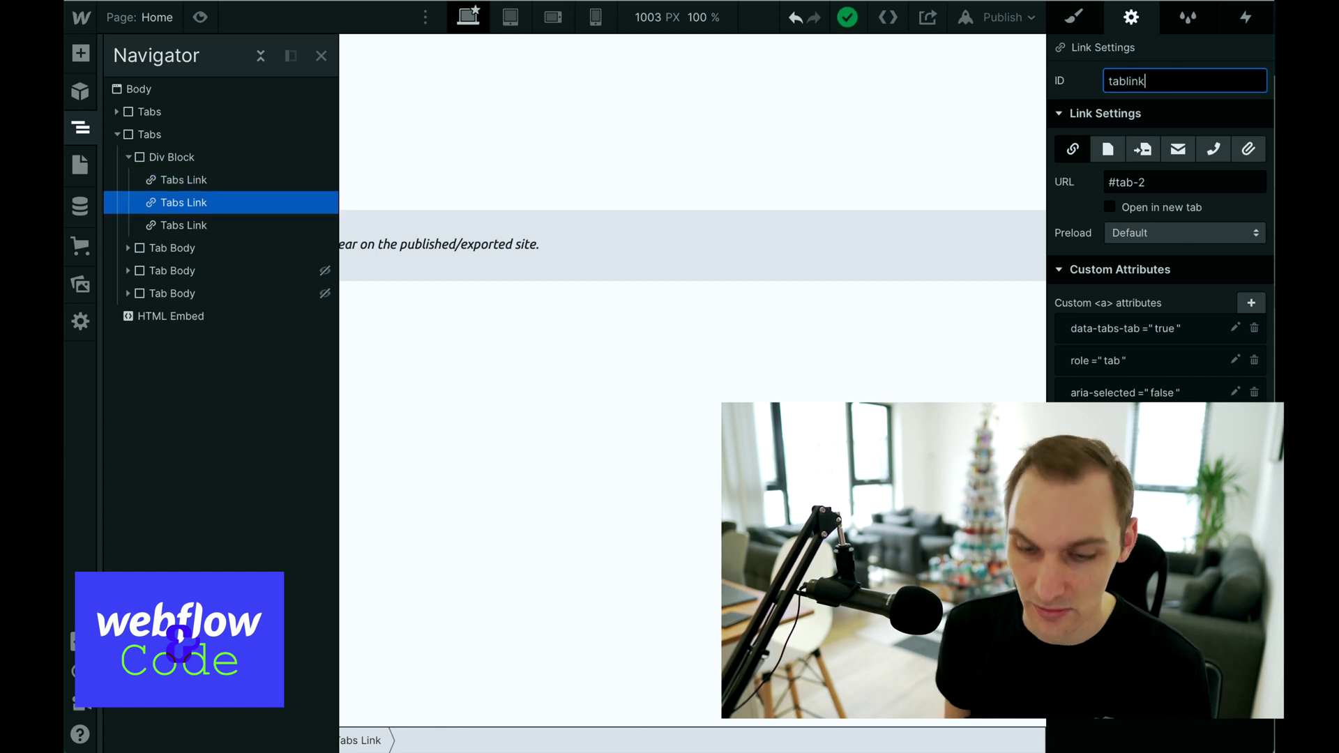
{"action": "left_click", "coordinate": [215, 225]}
{"action": "left_click", "coordinate": [1220, 79]}
{"action": "type", "text": "ta"}
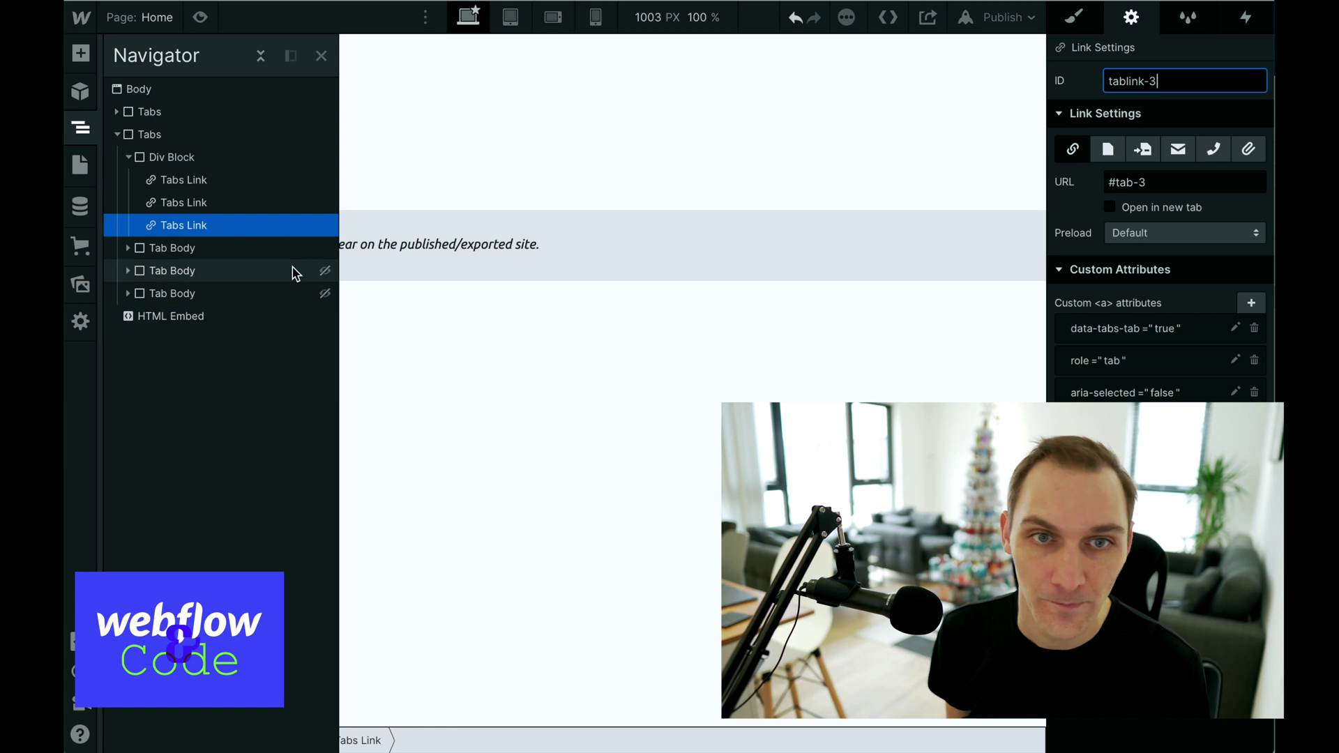
Add the custom attribute aria-labelledby with the value tablink-1 to the first Tab Body.
{"action": "left_click", "coordinate": [194, 250]}
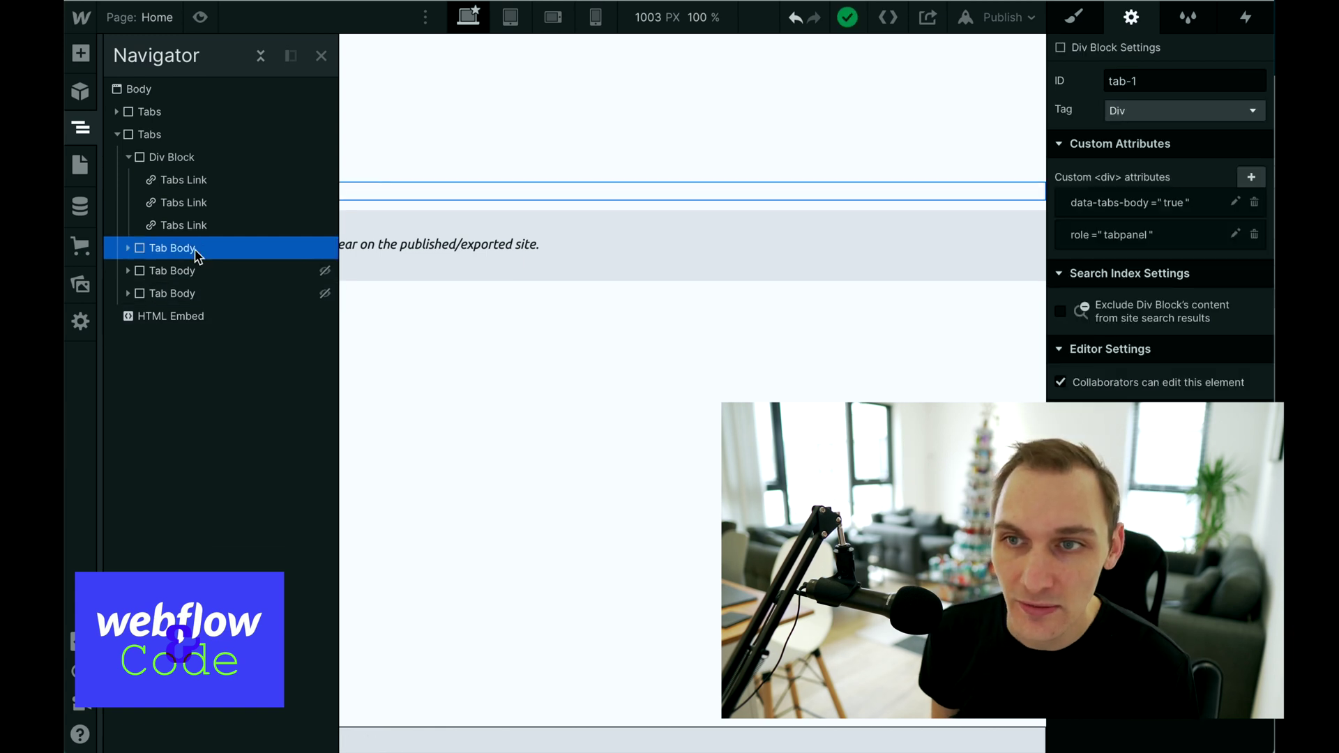
{"action": "left_click", "coordinate": [1252, 177]}
{"action": "type", "text": "aria-"}
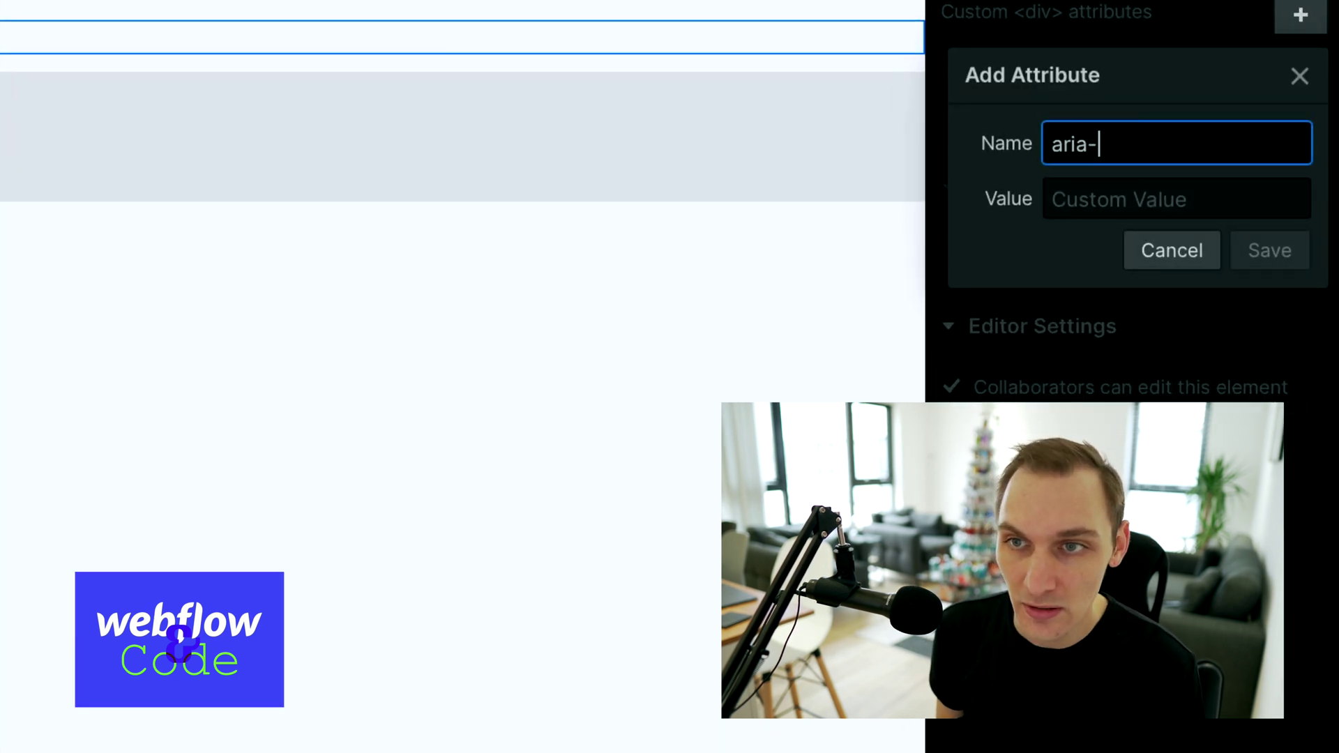
{"action": "type", "text": "labb"}
{"action": "key", "text": "BackSpace"}
{"action": "type", "text": "elled"}
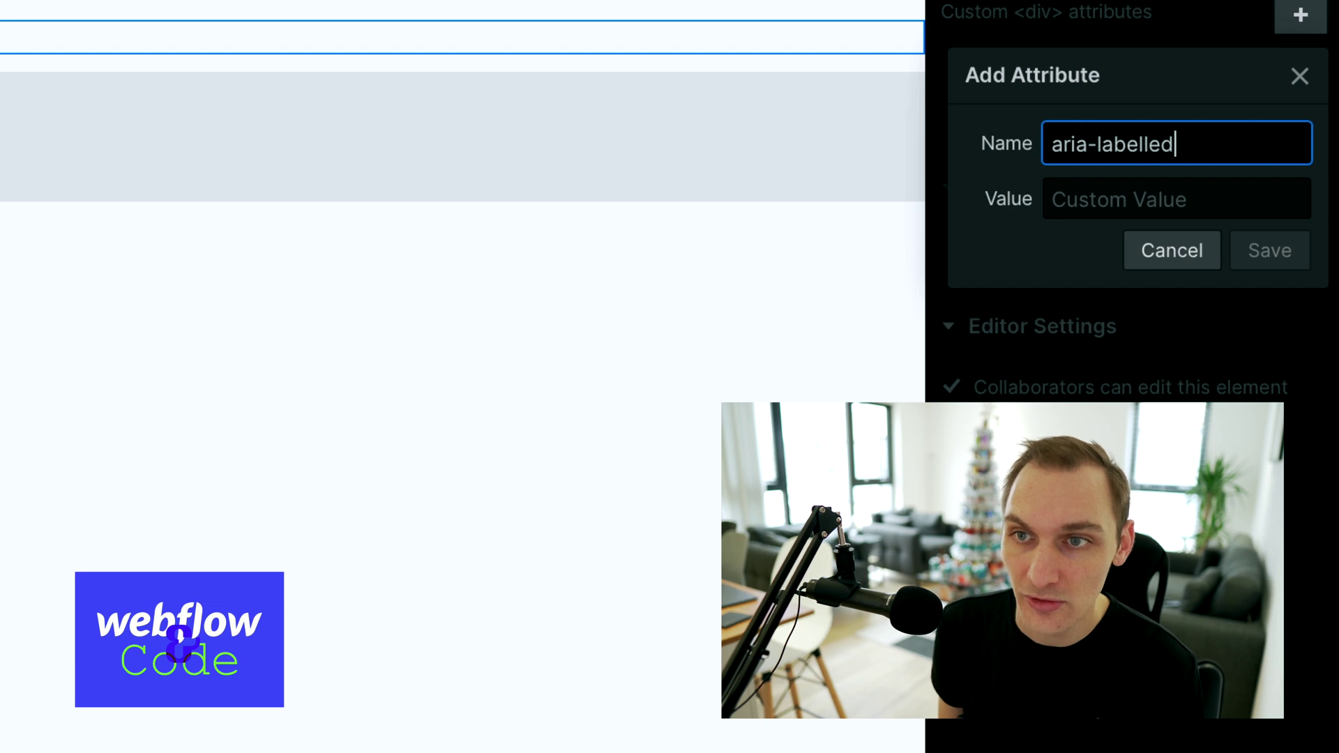
{"action": "type", "text": "by"}
{"action": "key", "text": "Tab"}
{"action": "type", "text": "tablink-"}
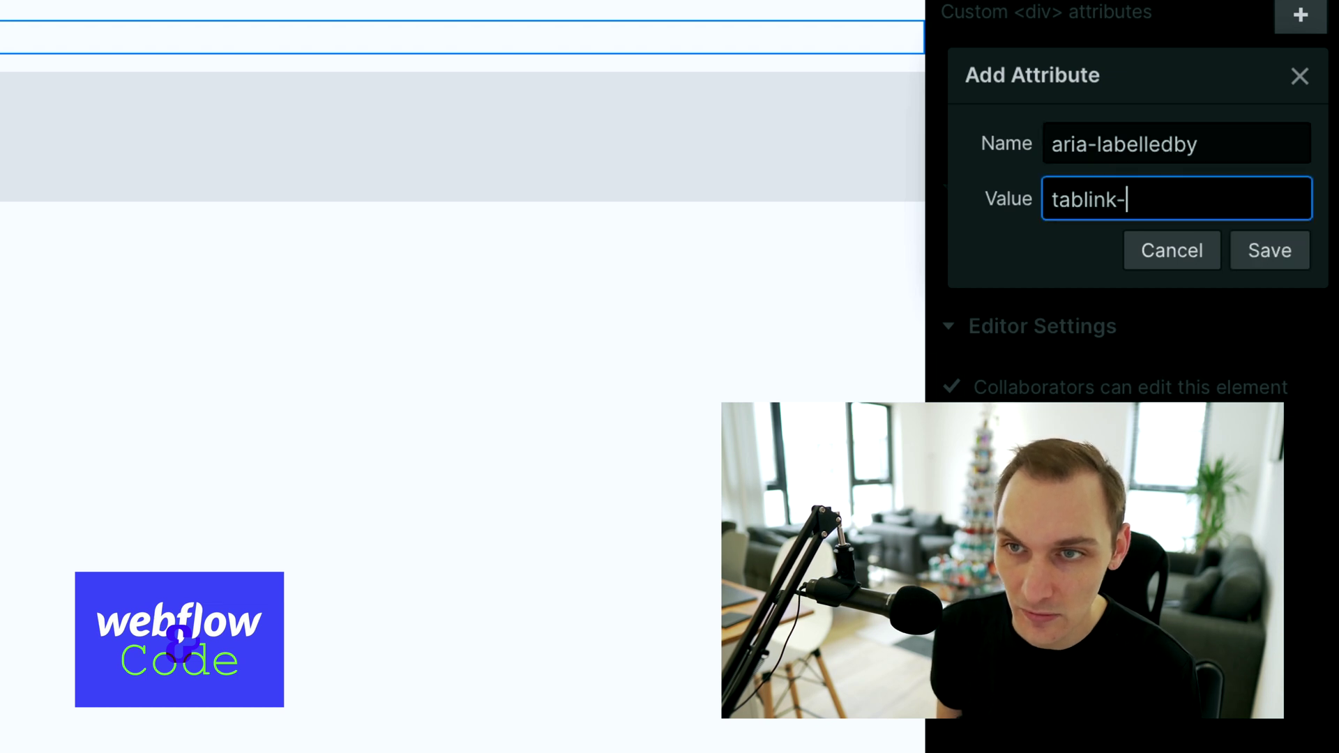
{"action": "type", "text": "1"}
{"action": "key", "text": "Return"}
Give the second Tab Body a matching aria-labelledby attribute and add aria-labelledby with the value tablink-3 to the third Tab Body.
{"action": "left_click", "coordinate": [1301, 15]}
{"action": "type", "text": "aria-labelledby"}
{"action": "key", "text": "Tab"}
{"action": "type", "text": "tab"}
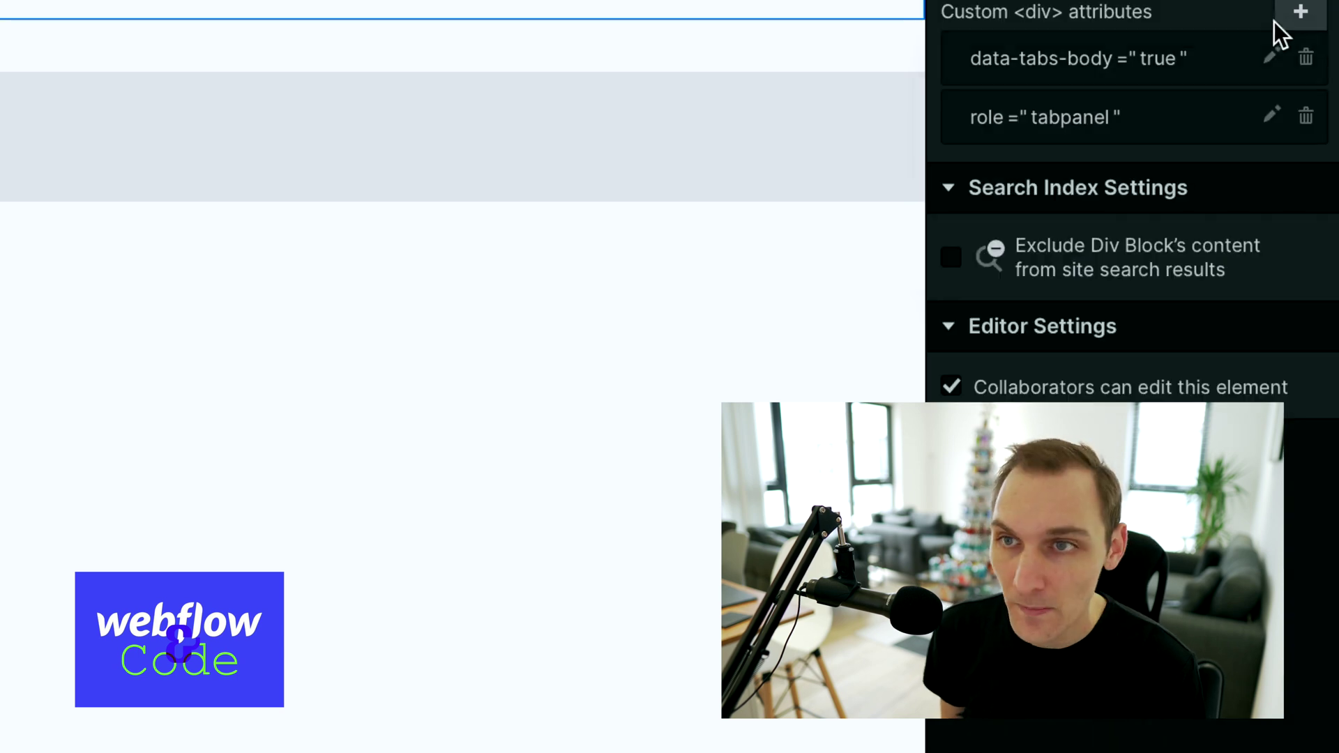
{"action": "type", "text": "aria-labelledby"}
{"action": "key", "text": "Tab"}
{"action": "type", "text": "tablink-3"}
{"action": "key", "text": "Return"}
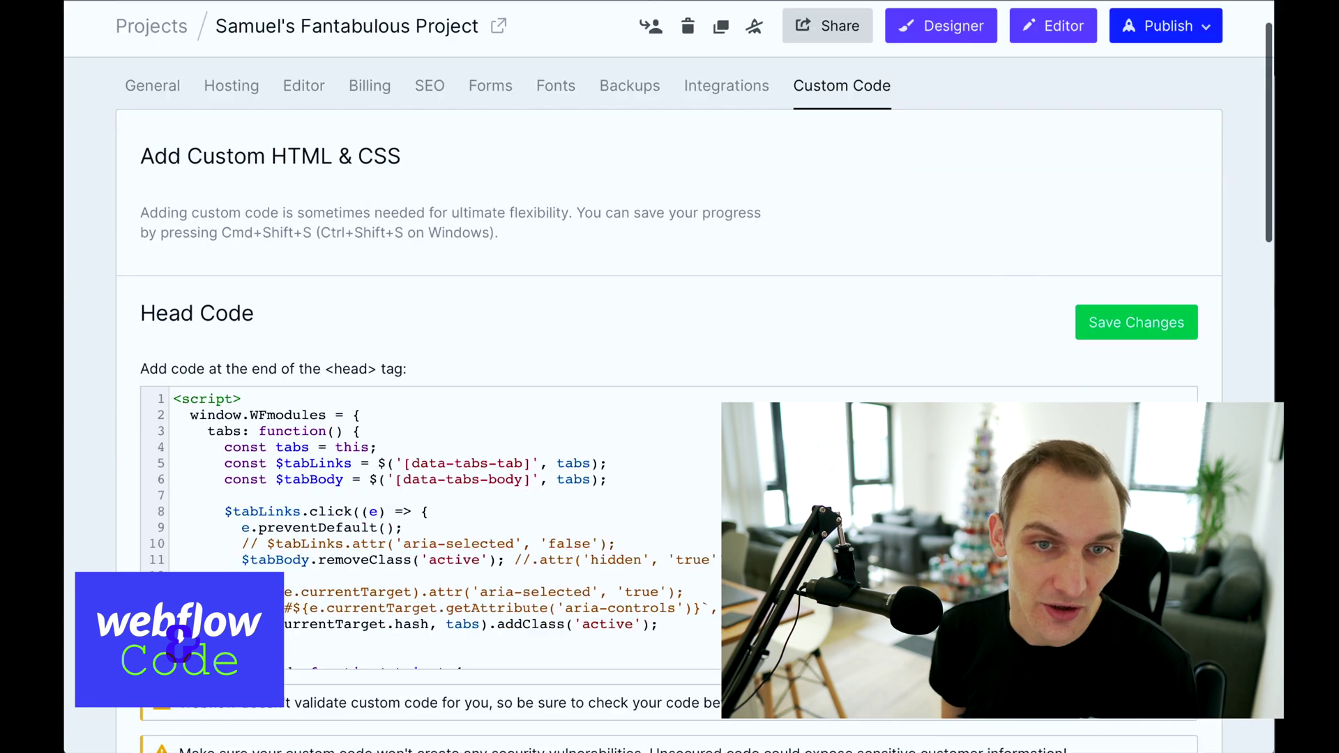
Uncomment the $tabLinks.attr('aria-selected', 'false') line in the tabs click handler of the project's custom head code.
{"action": "scroll", "coordinate": [669, 377], "scroll_direction": "down", "scroll_amount": 2}
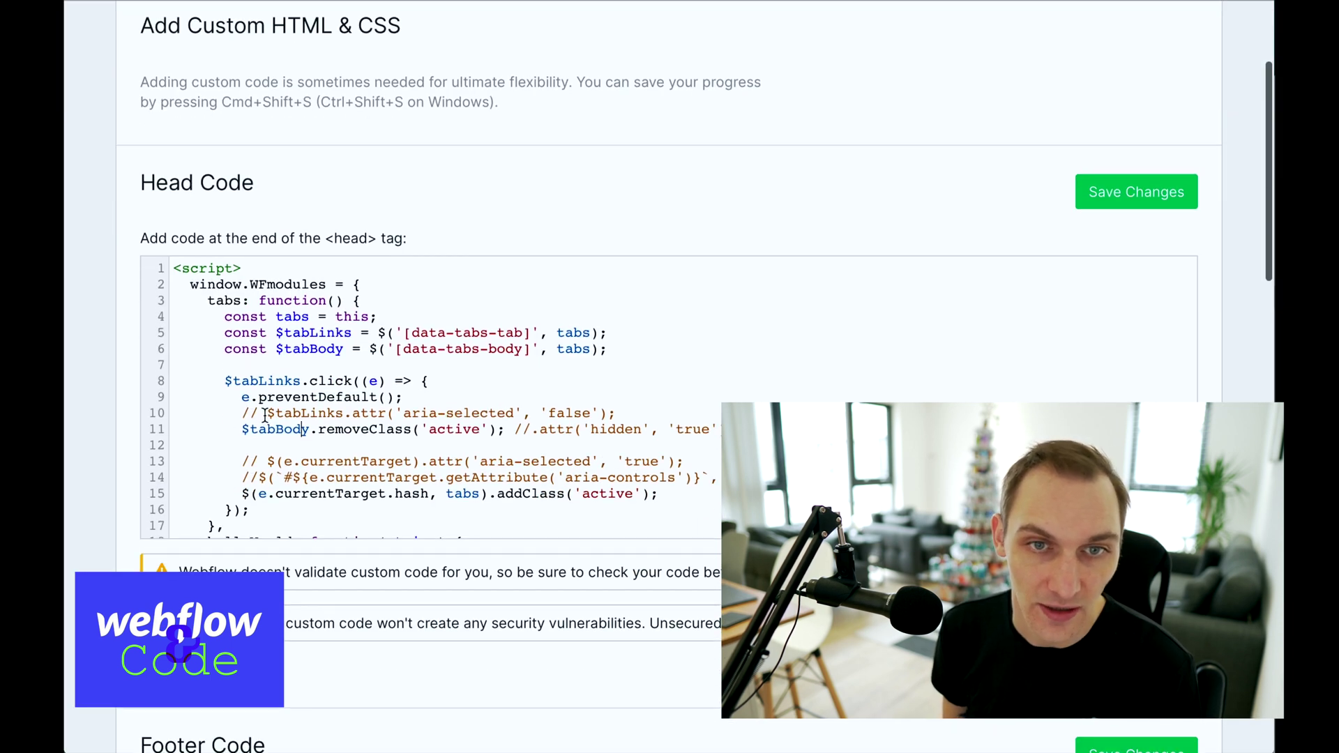
{"action": "left_click_drag", "start_coordinate": [262, 414], "coordinate": [243, 415]}
{"action": "key", "text": "BackSpace"}
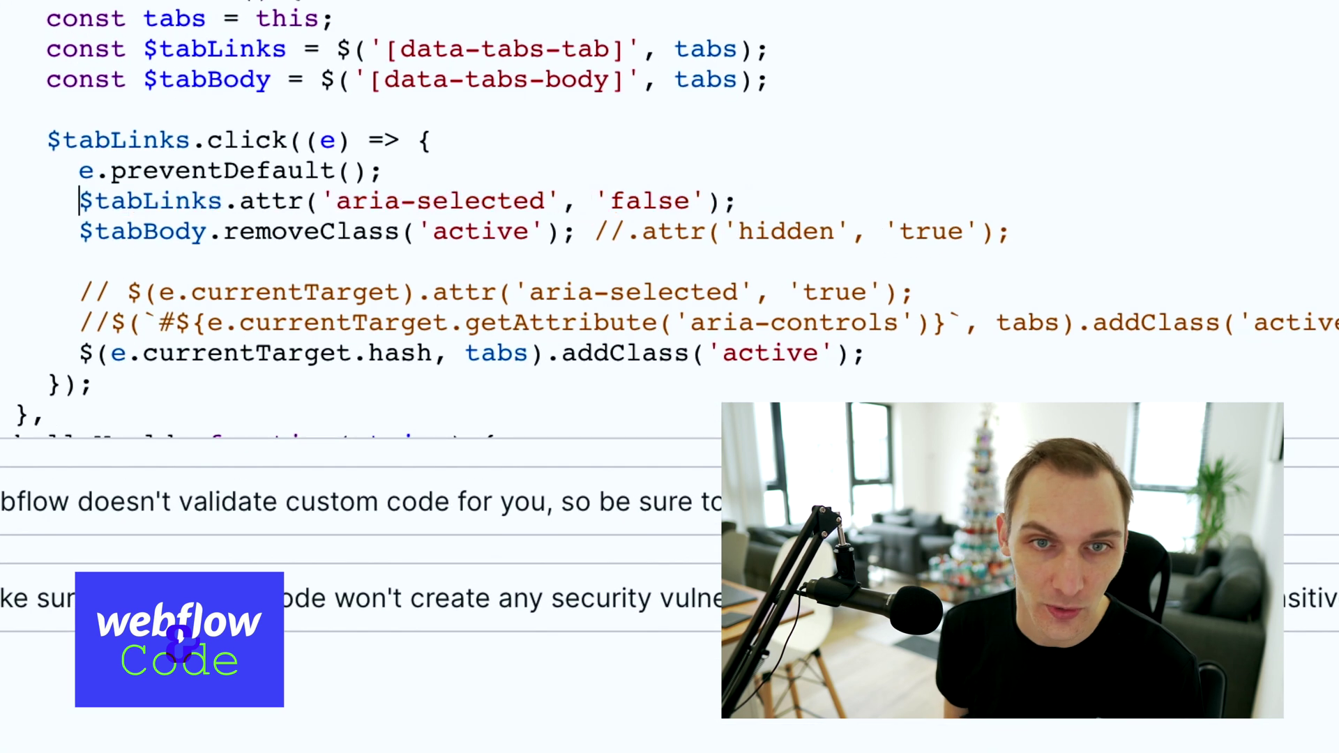